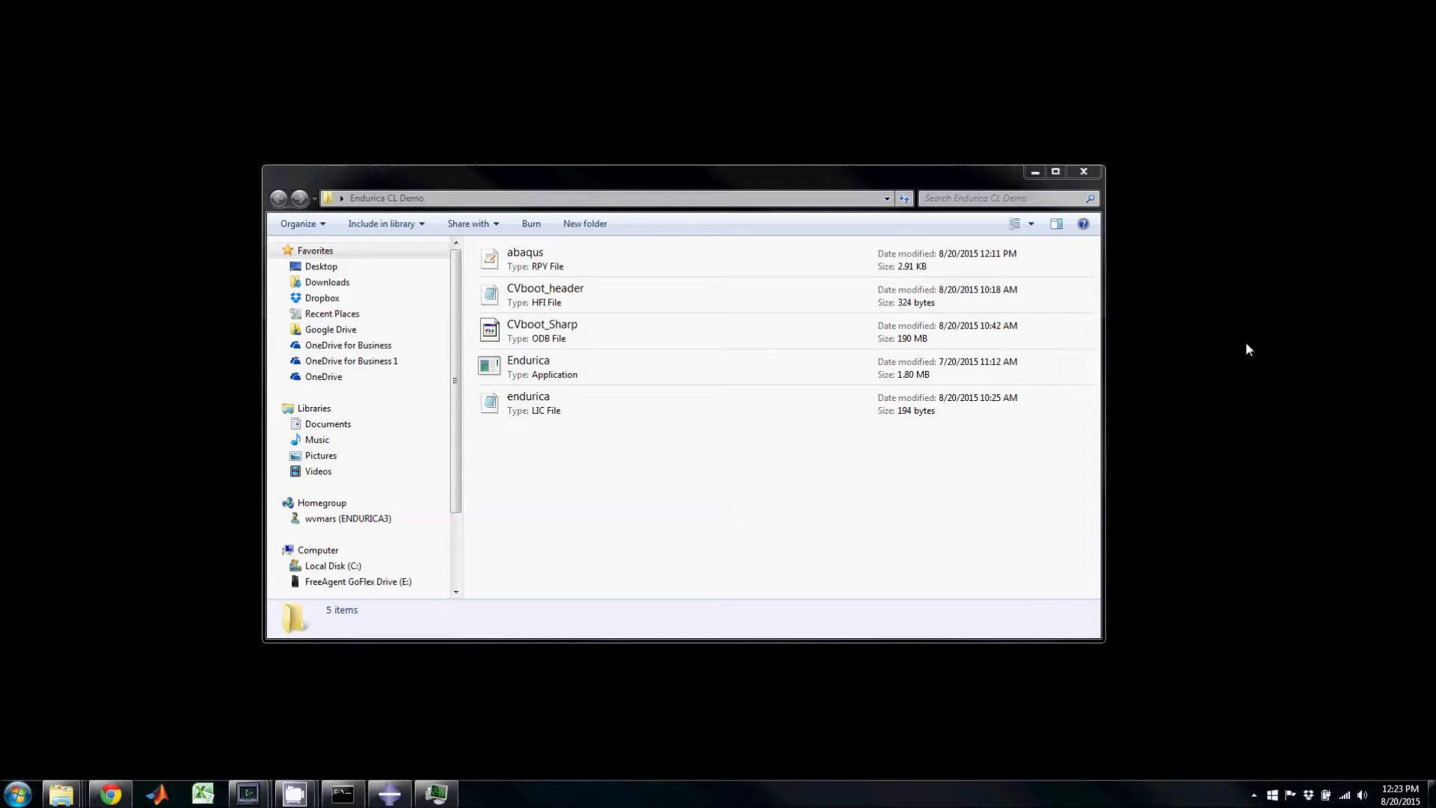
Step: Inspect the header, CVboot_Sharp, Endurica application and licence files, then open CVboot_header.hfi in Notepad
click(623, 301)
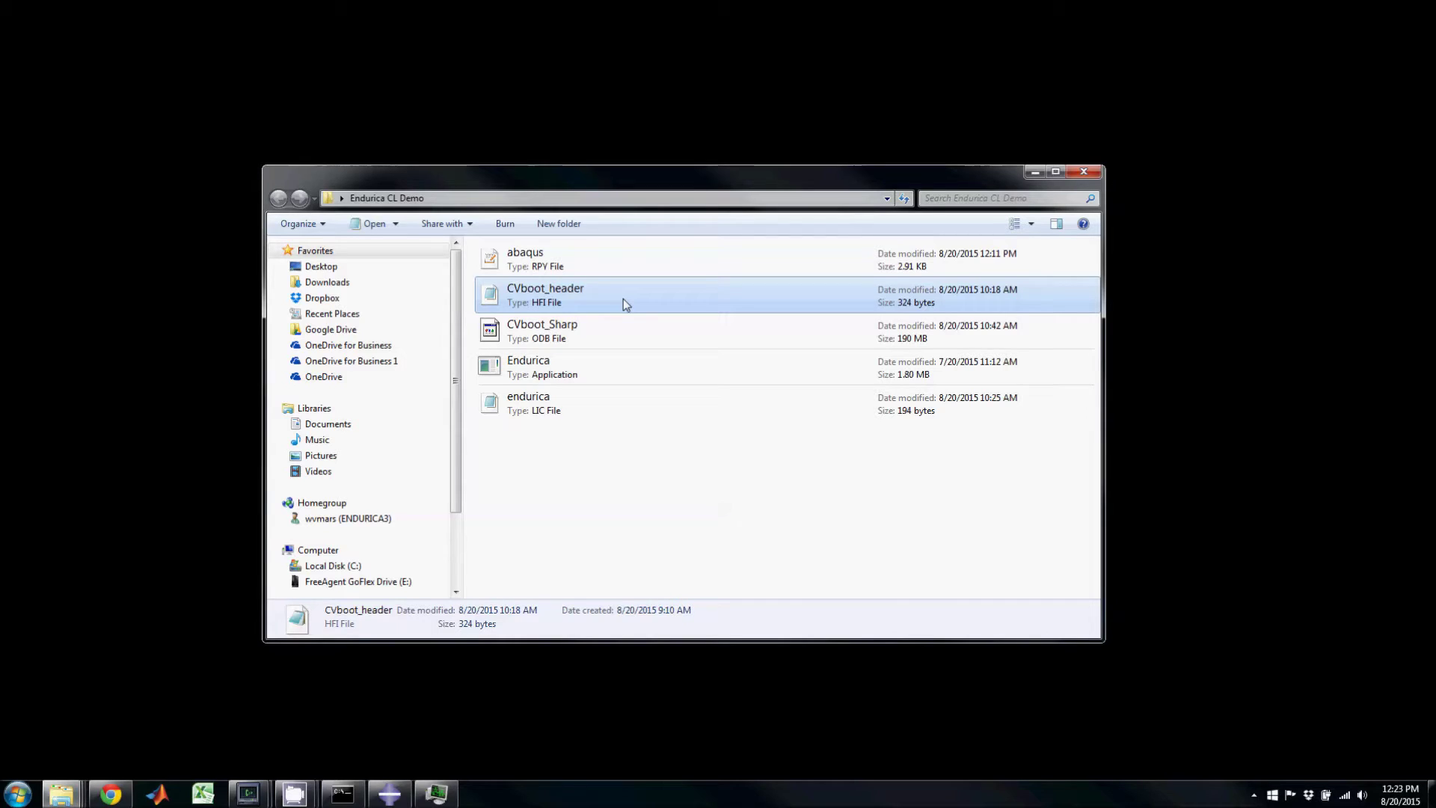
click(618, 327)
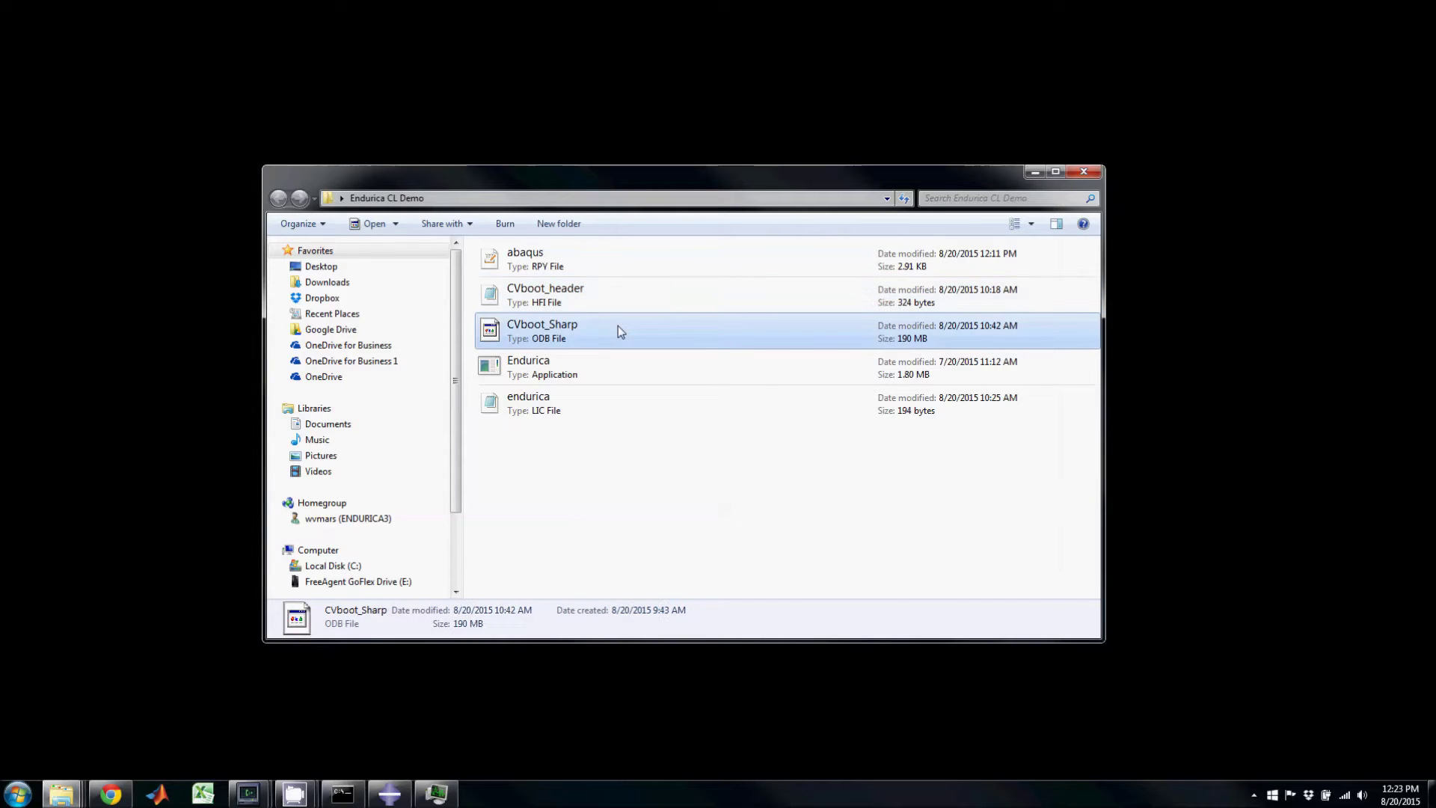
click(628, 364)
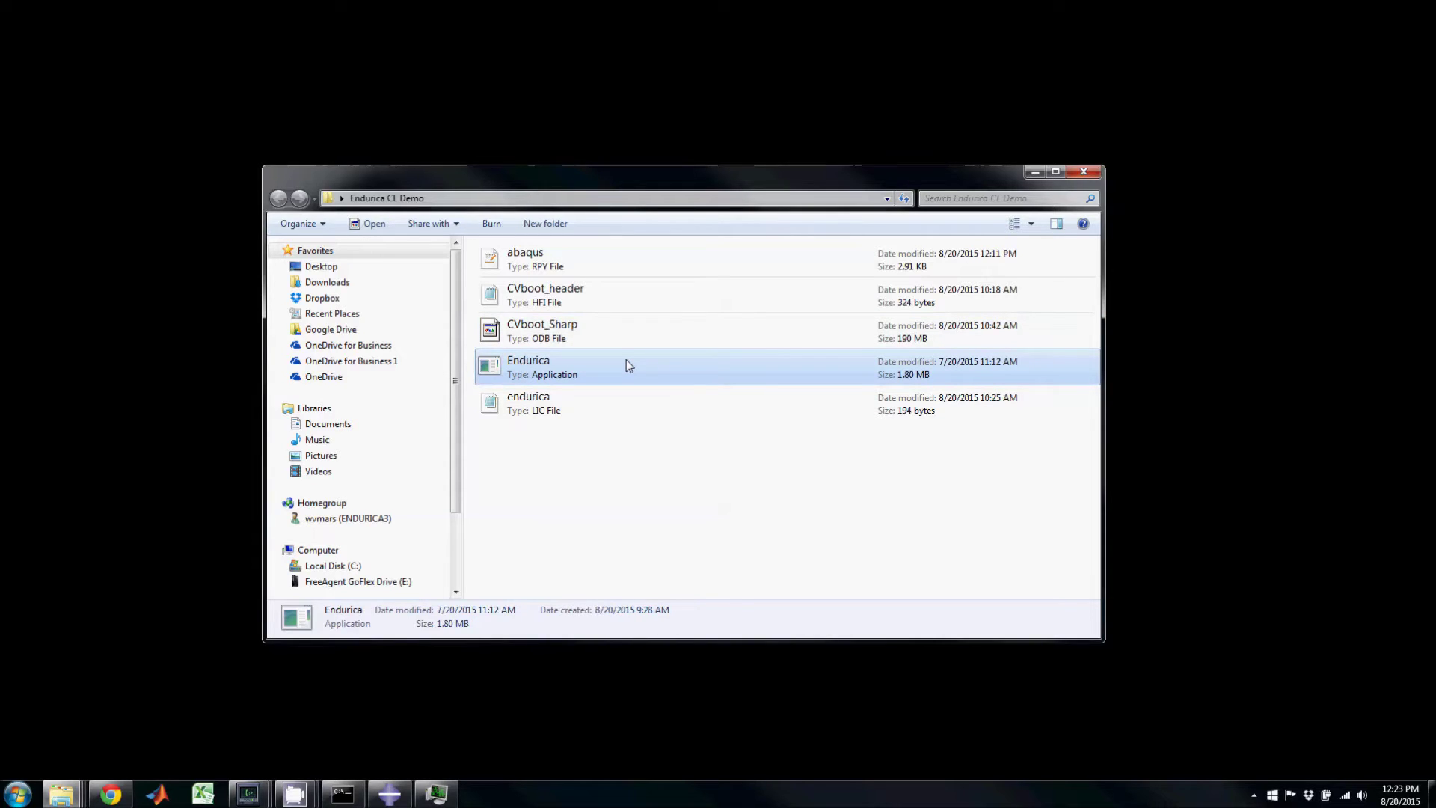
click(629, 405)
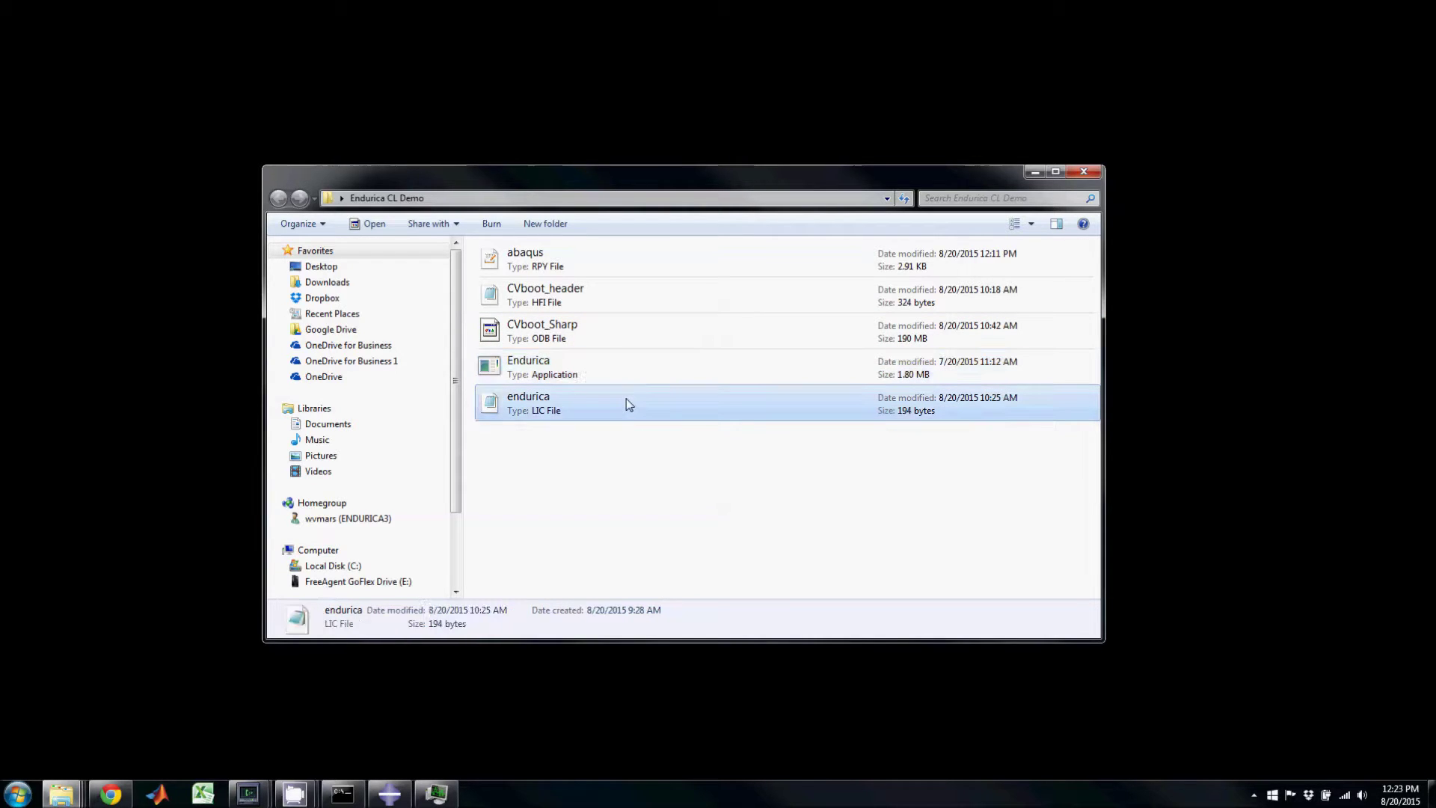
double_click(618, 299)
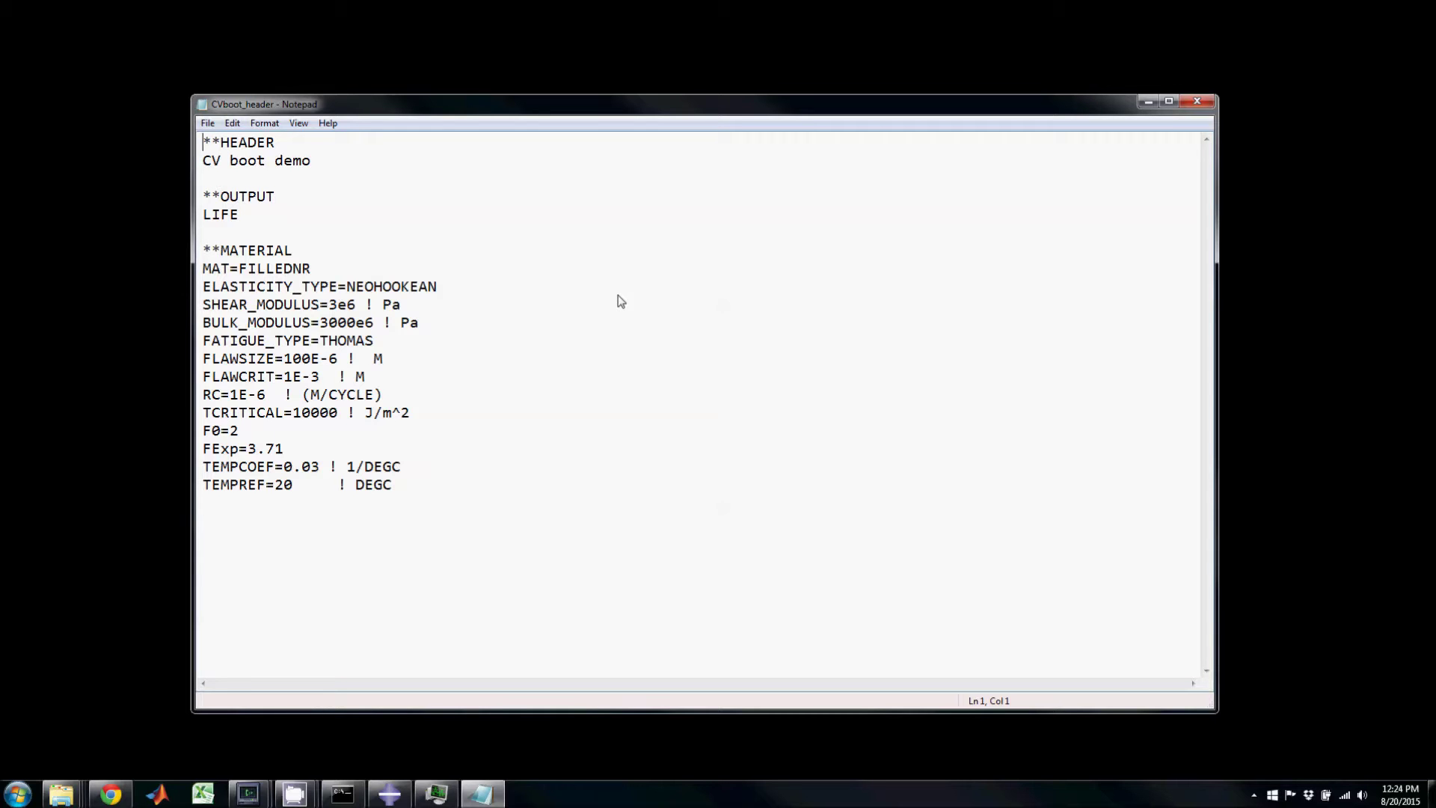
Step: Close the CVboot_header.hfi file in Notepad after reading its settings
key(alt+F4)
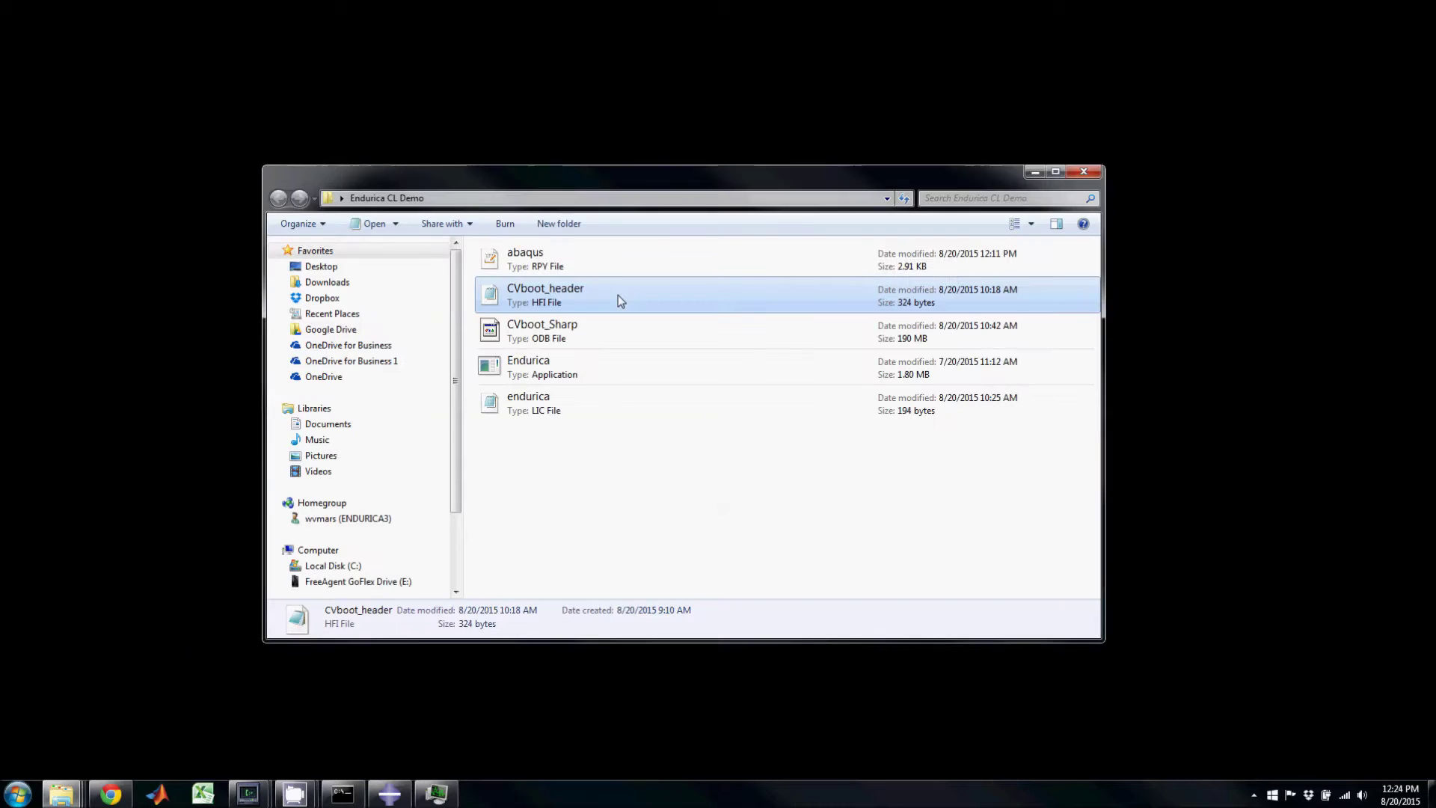
Step: Play the boot deformation animation in Abaqus/Viewer and stop it at frame 55 of Step-2
click(390, 793)
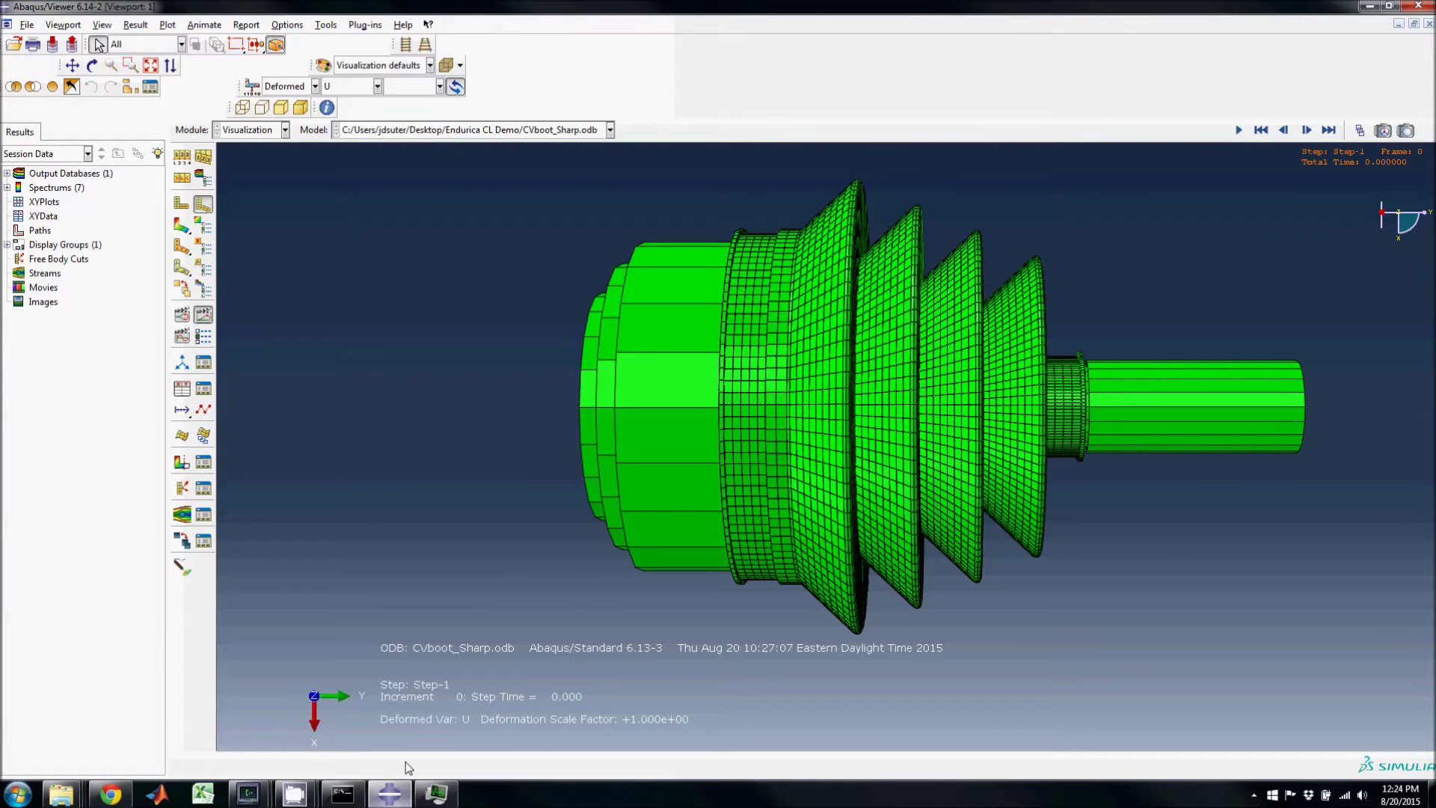
click(1243, 132)
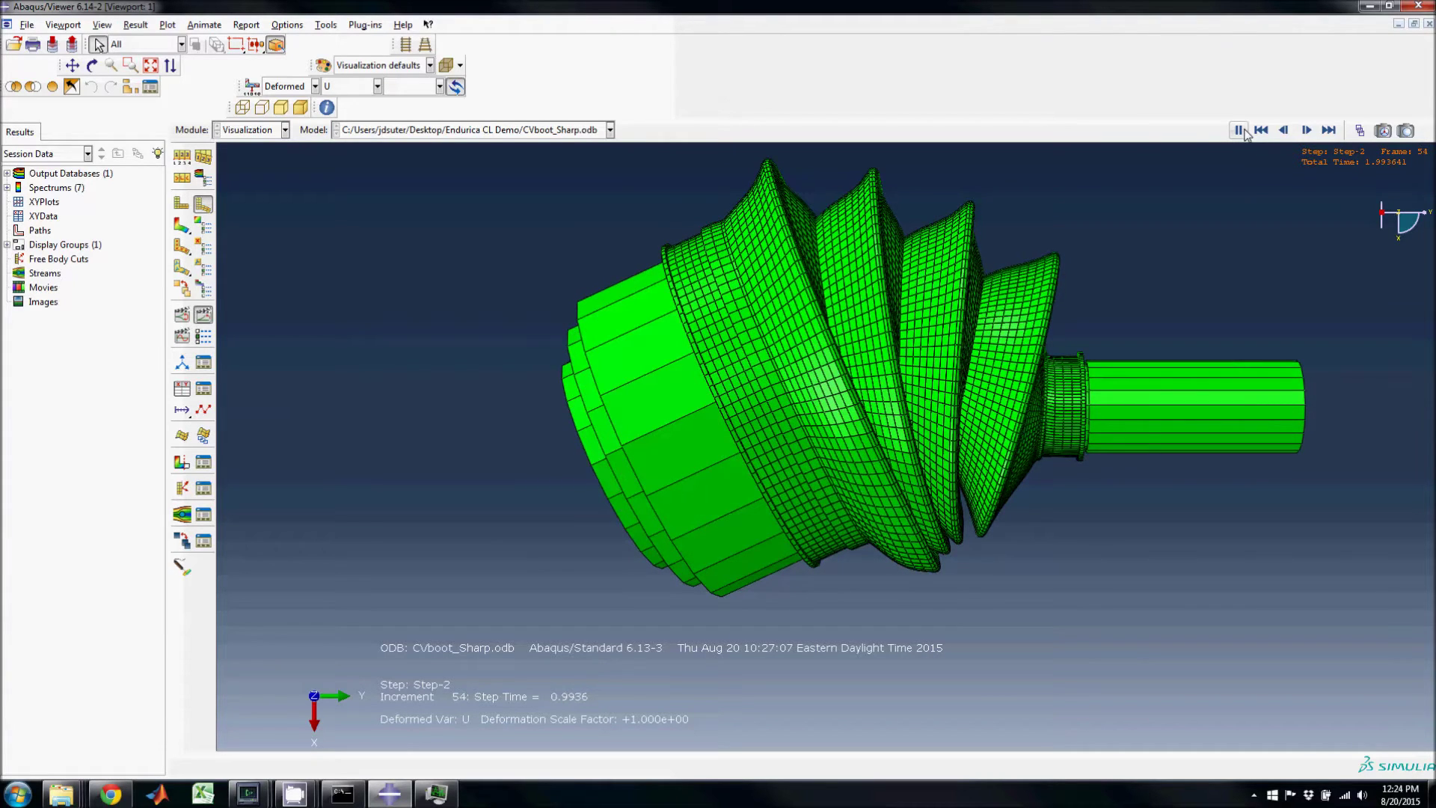
click(1239, 131)
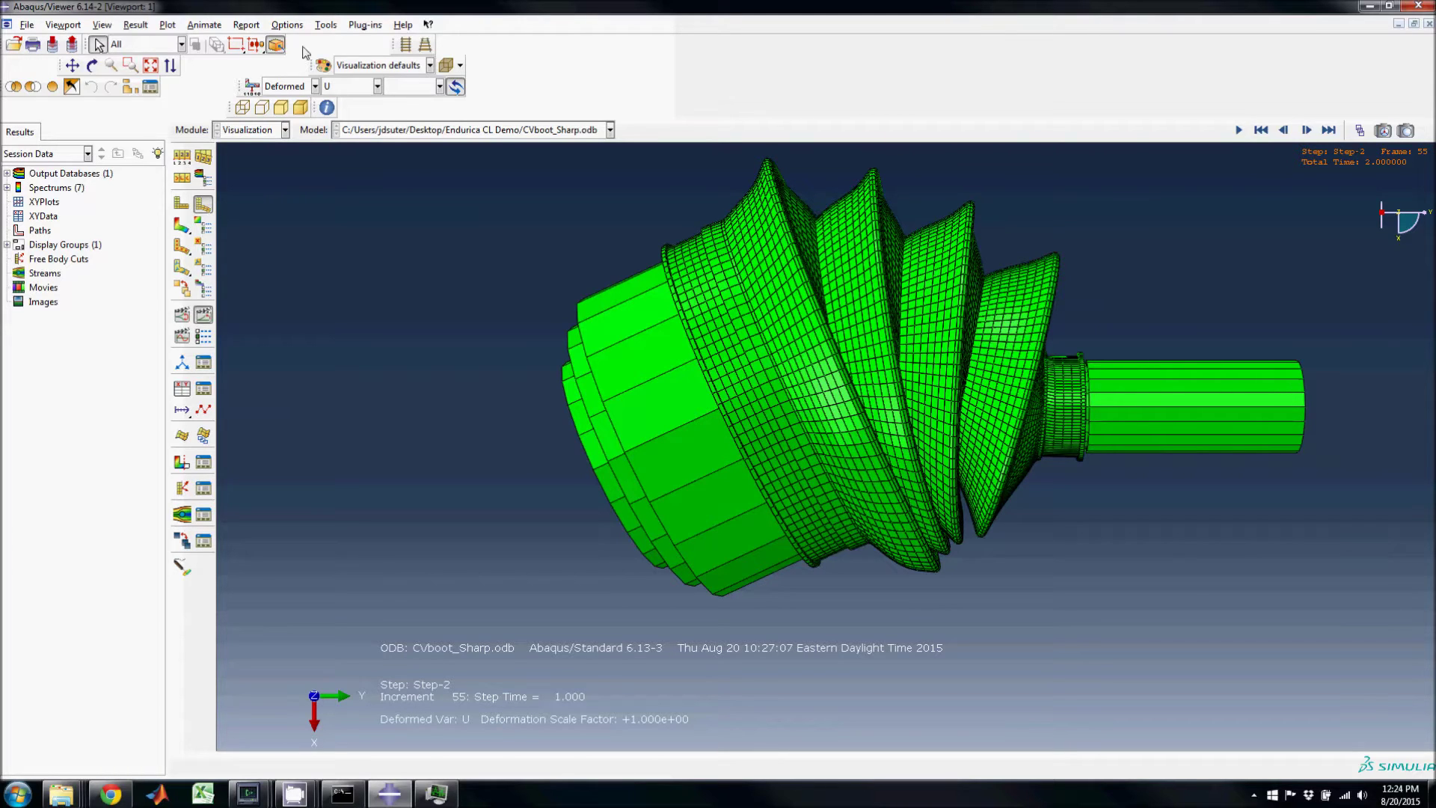
click(320, 27)
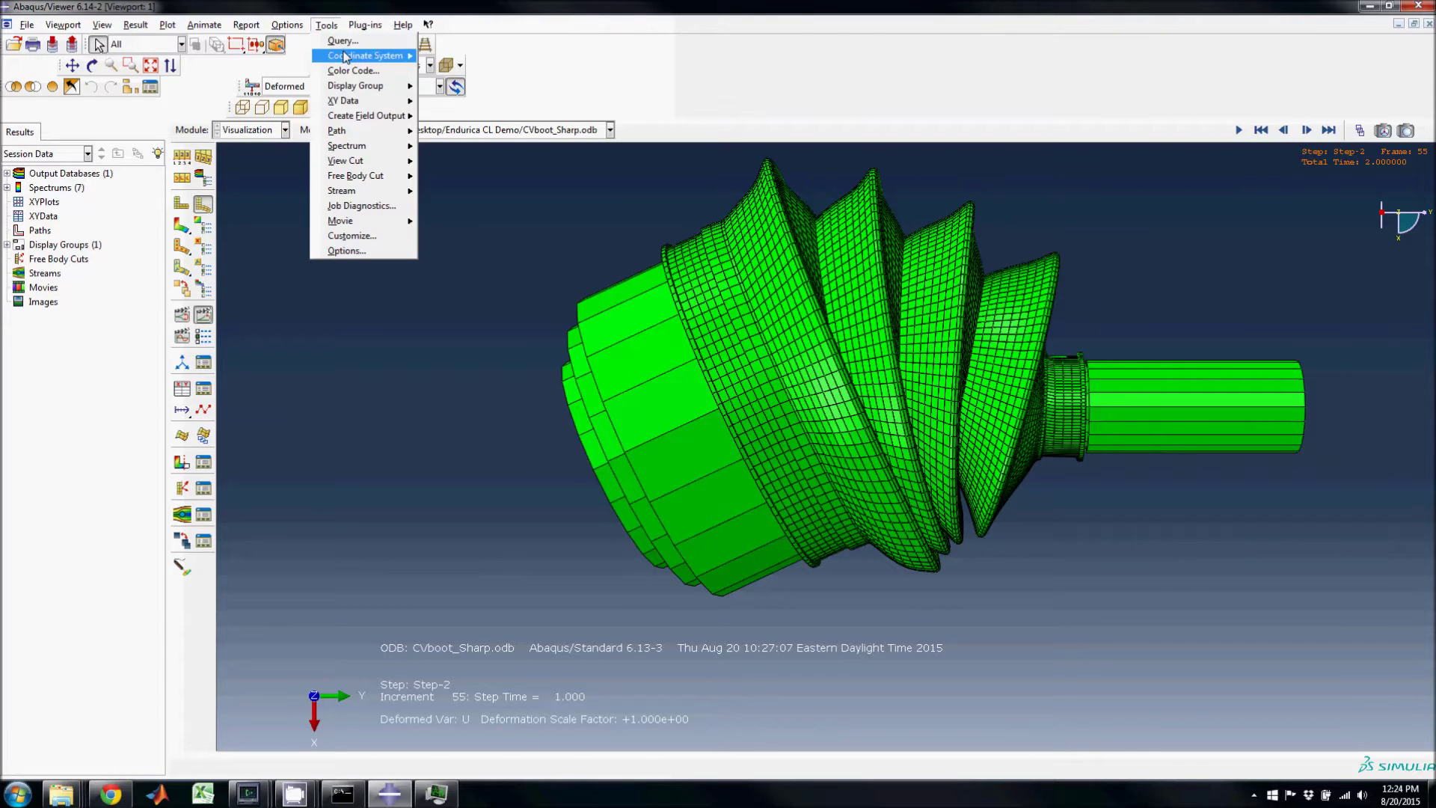
Step: Create a display group that removes the BOOT-1.SOLIDS element set from the displayed boot
mouse_move(363, 89)
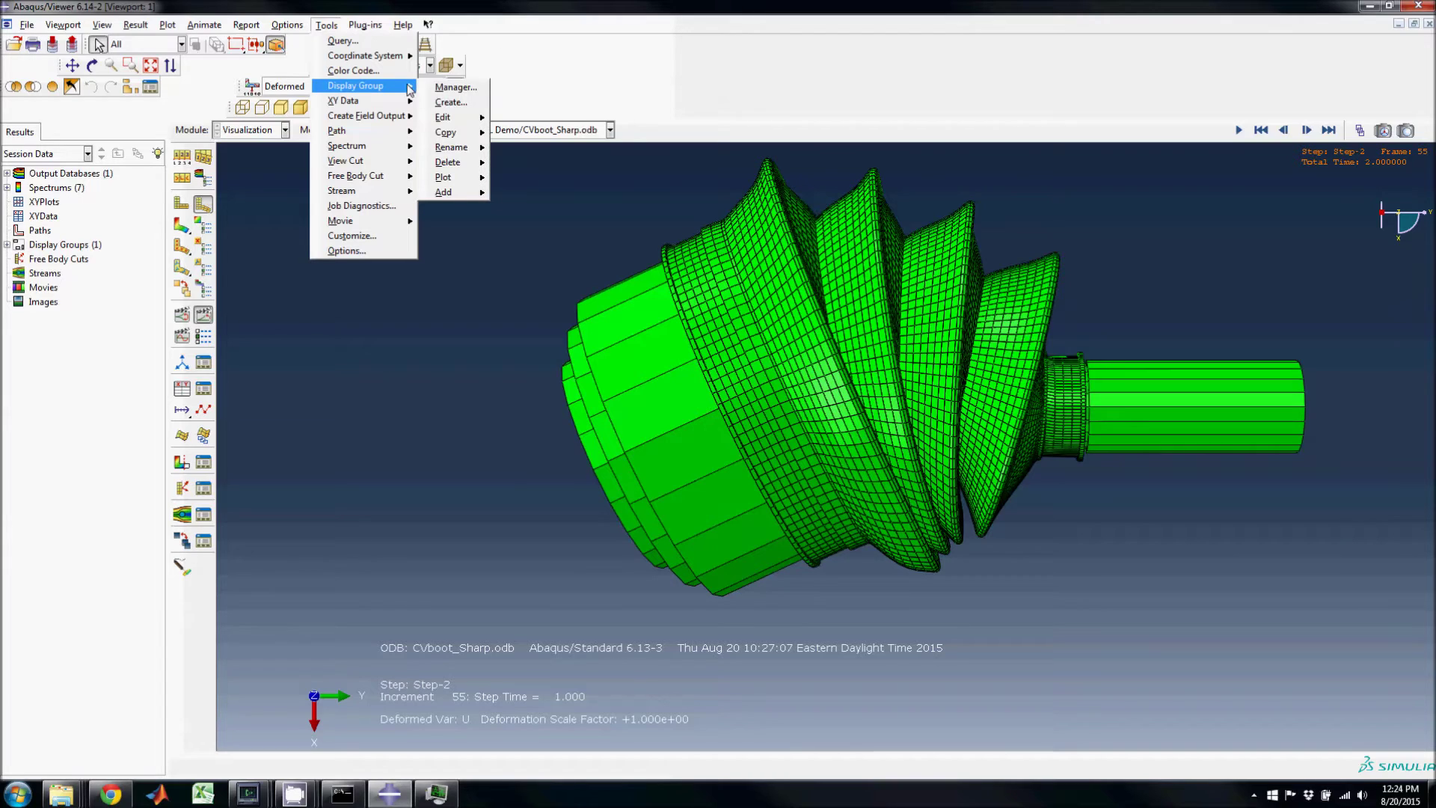
click(448, 87)
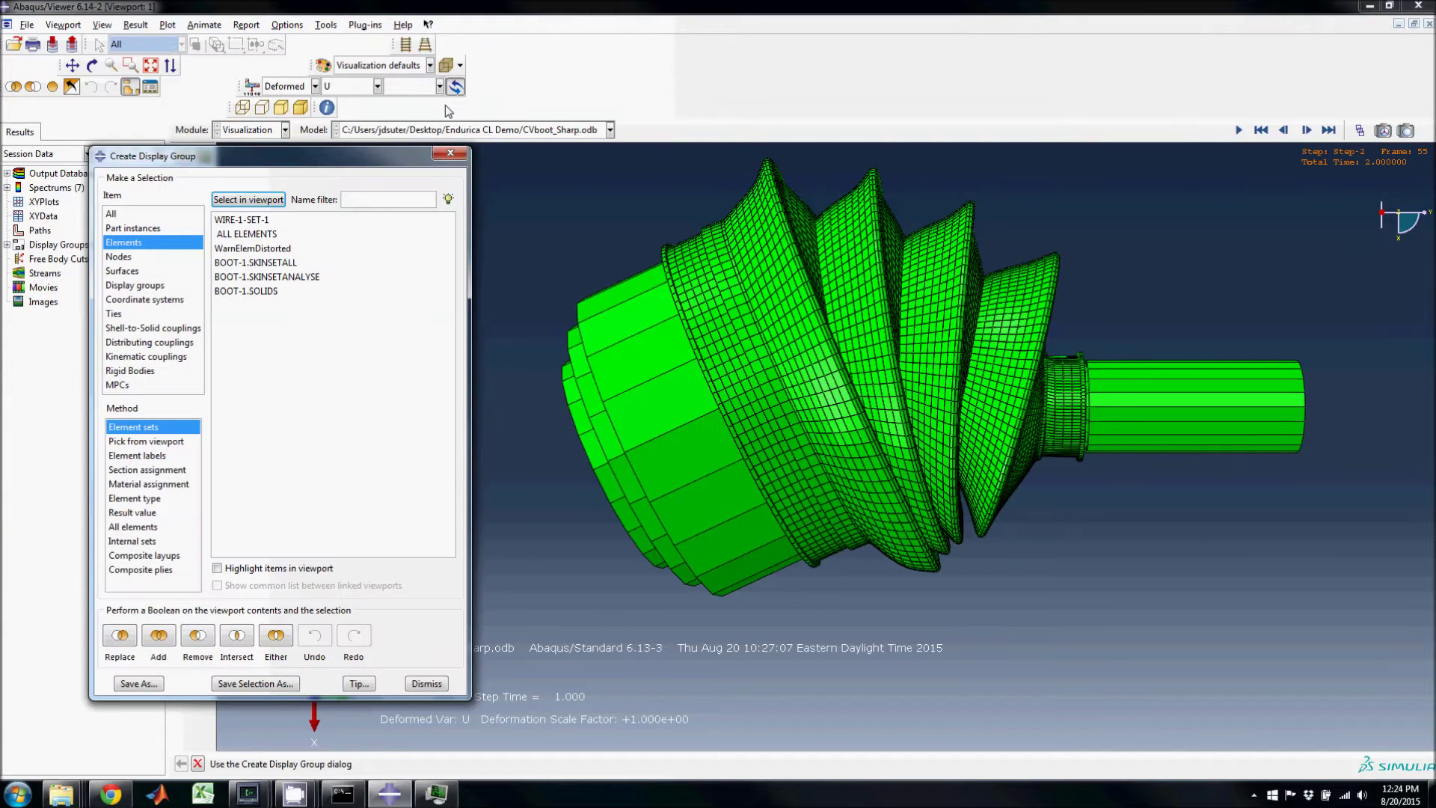
click(280, 265)
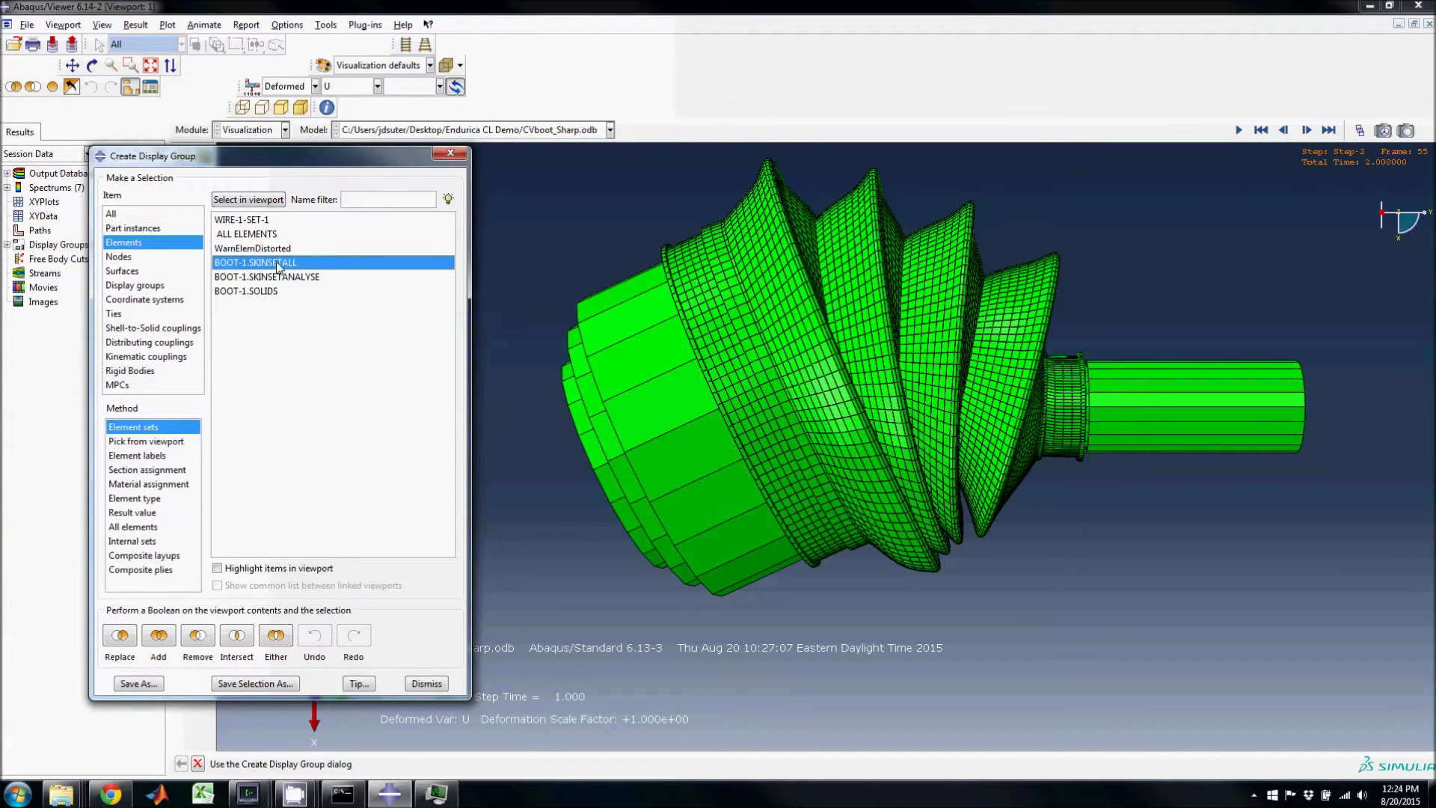
click(274, 278)
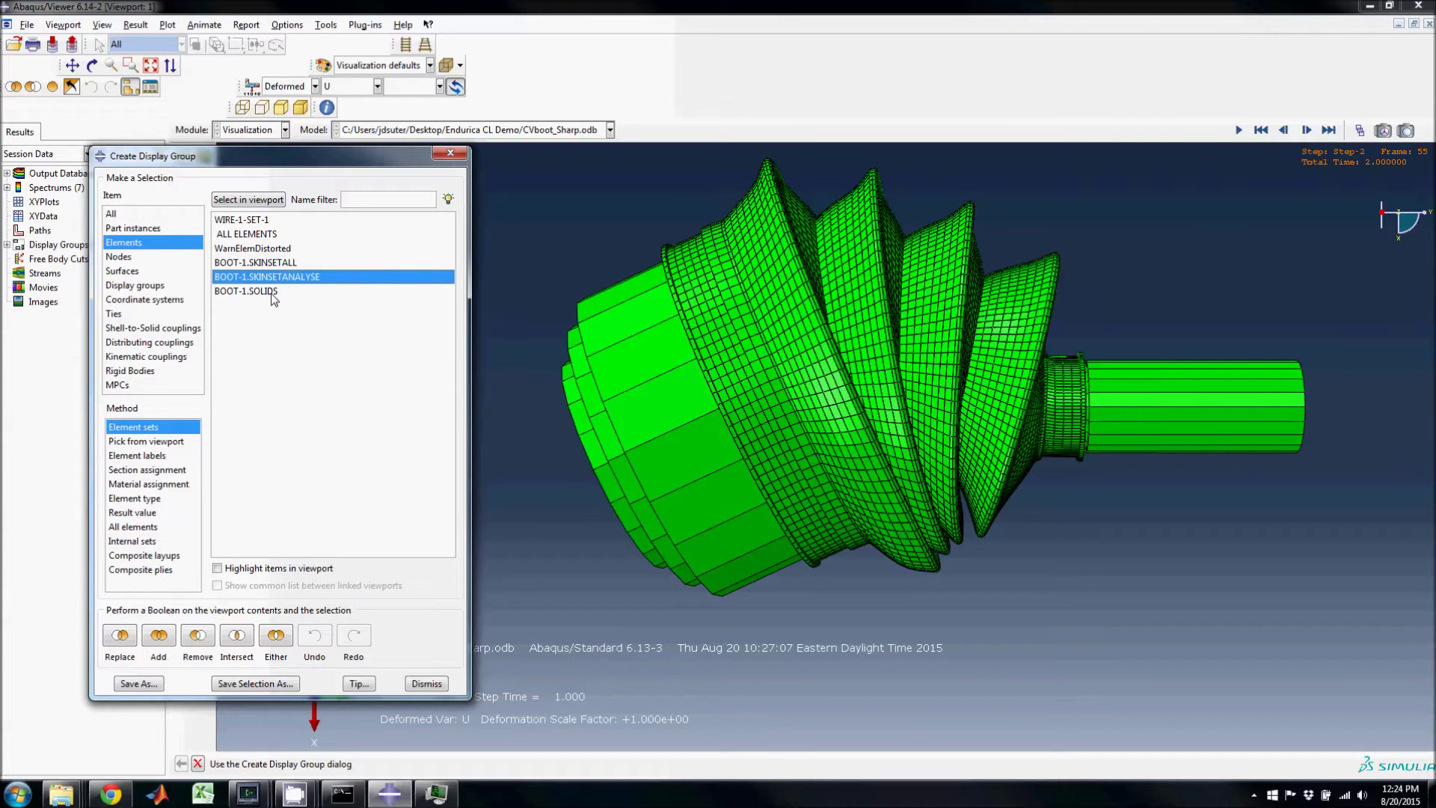
click(273, 293)
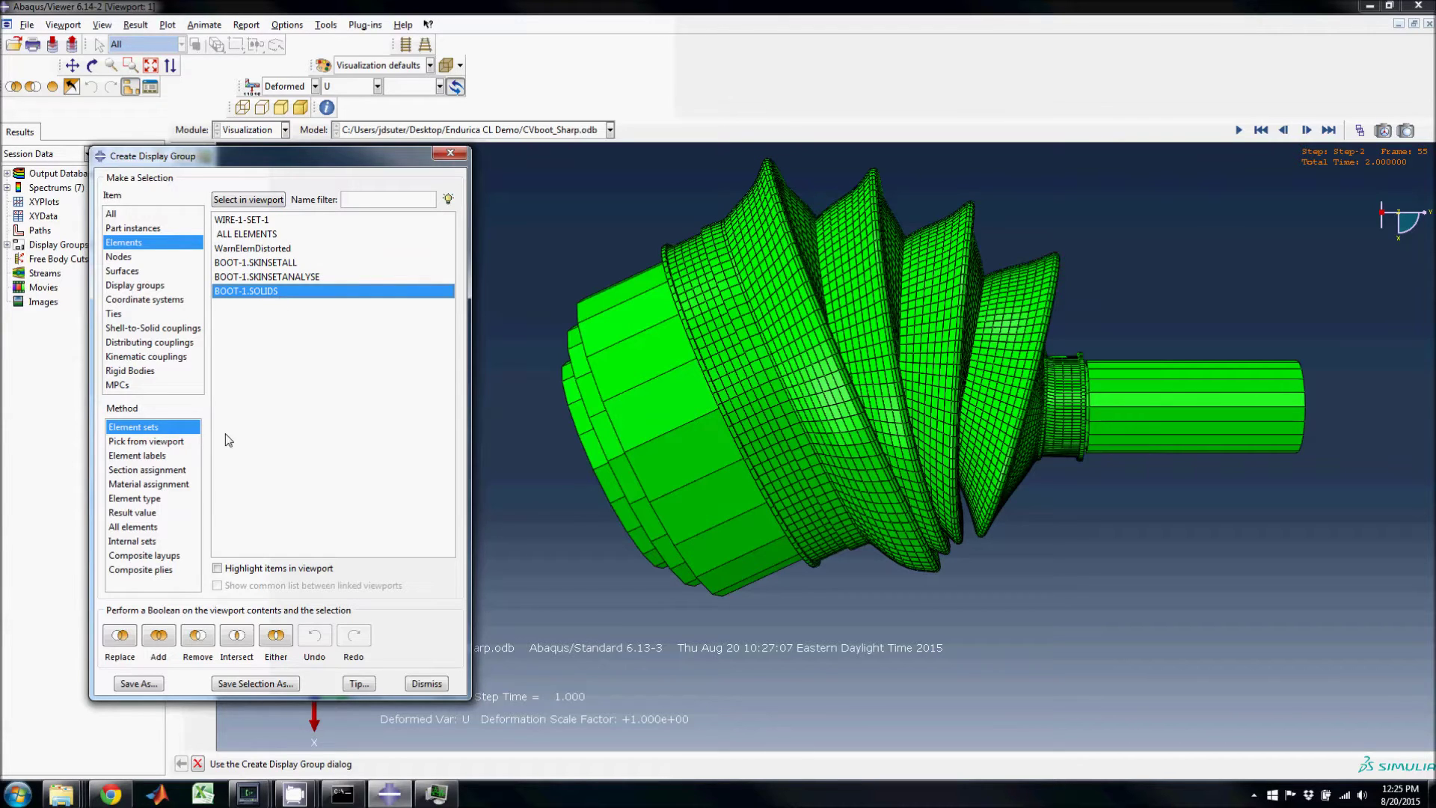
click(197, 636)
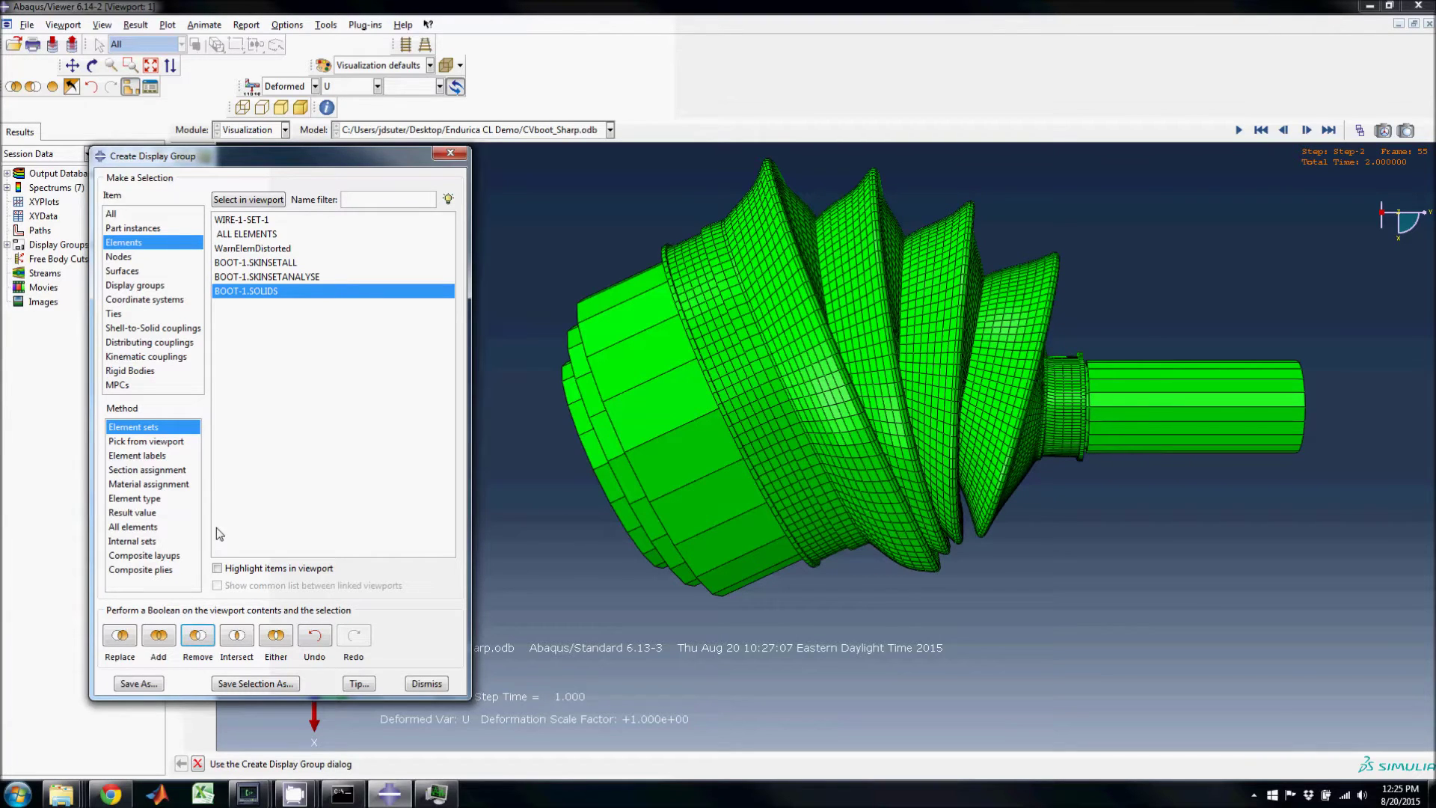
click(378, 86)
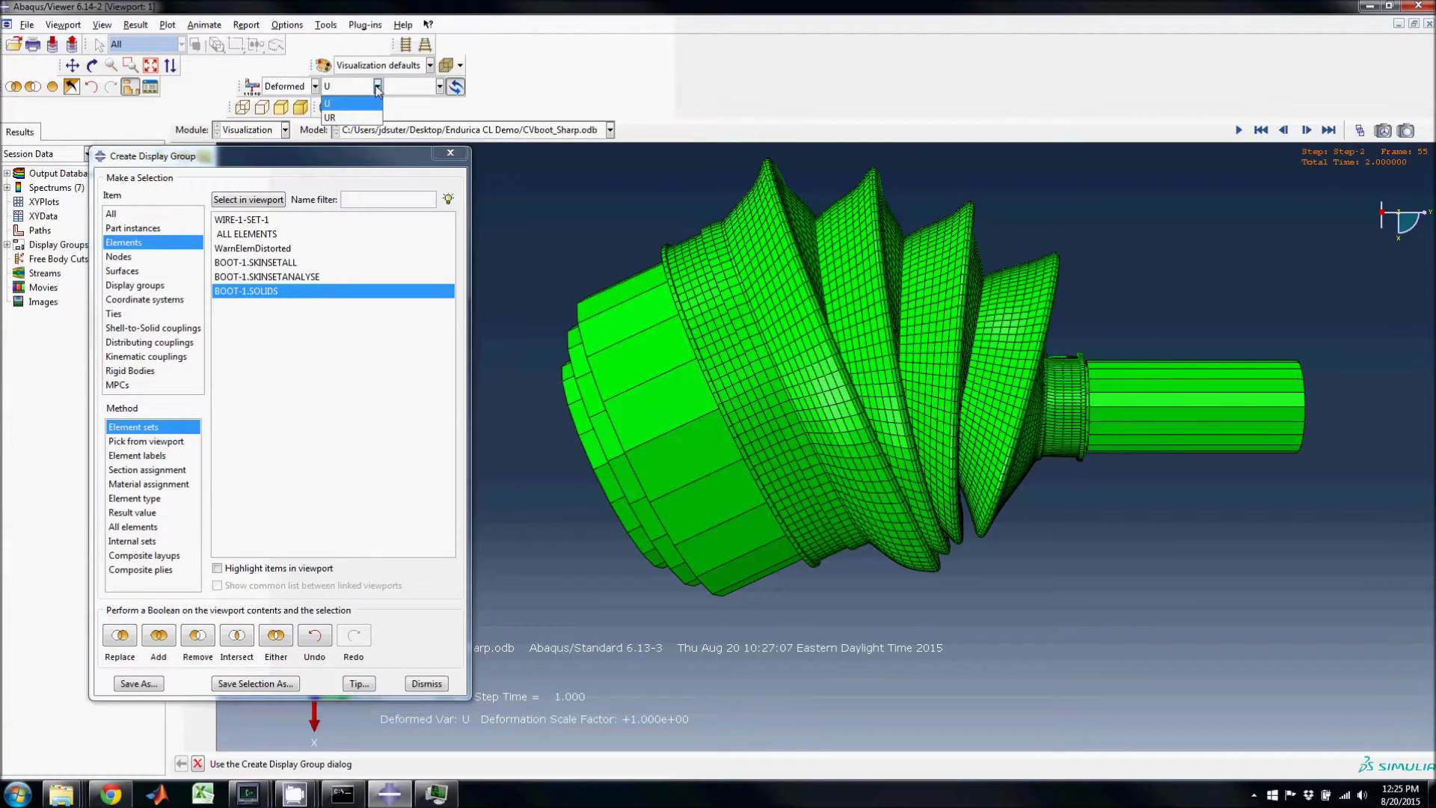
click(377, 87)
drag(336, 153, 474, 155)
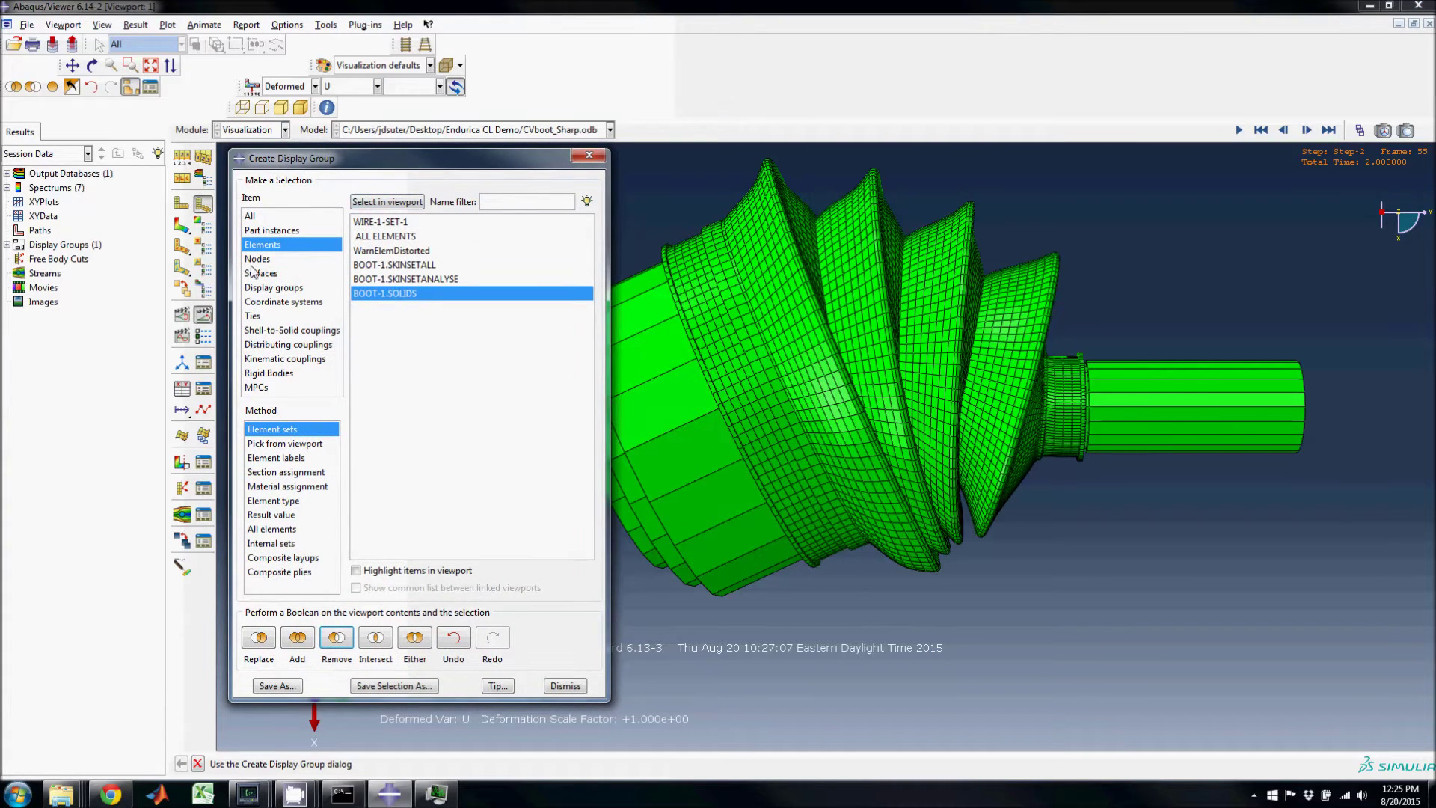
Step: Show a contour plot of the NE strain field instead of stress
click(180, 223)
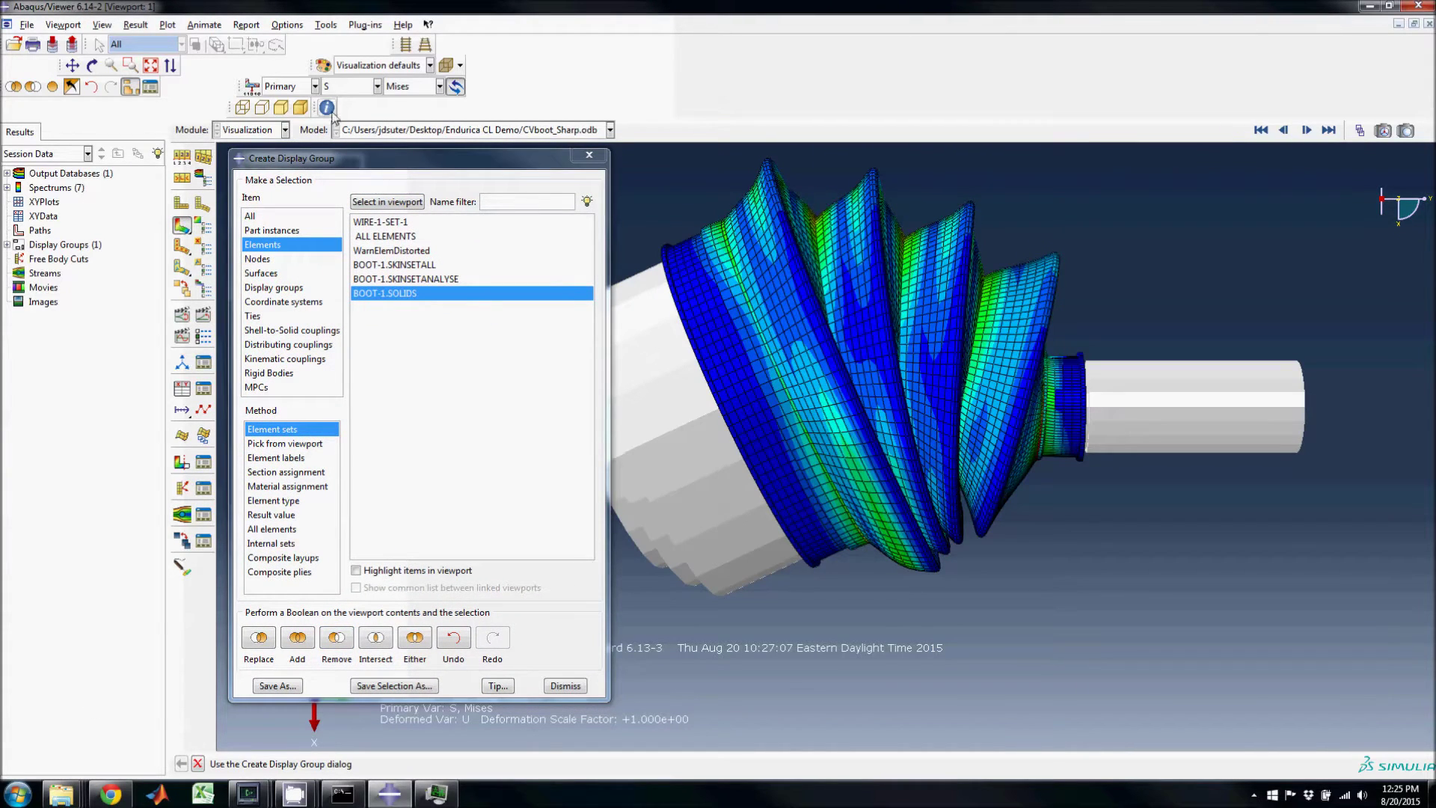
click(344, 89)
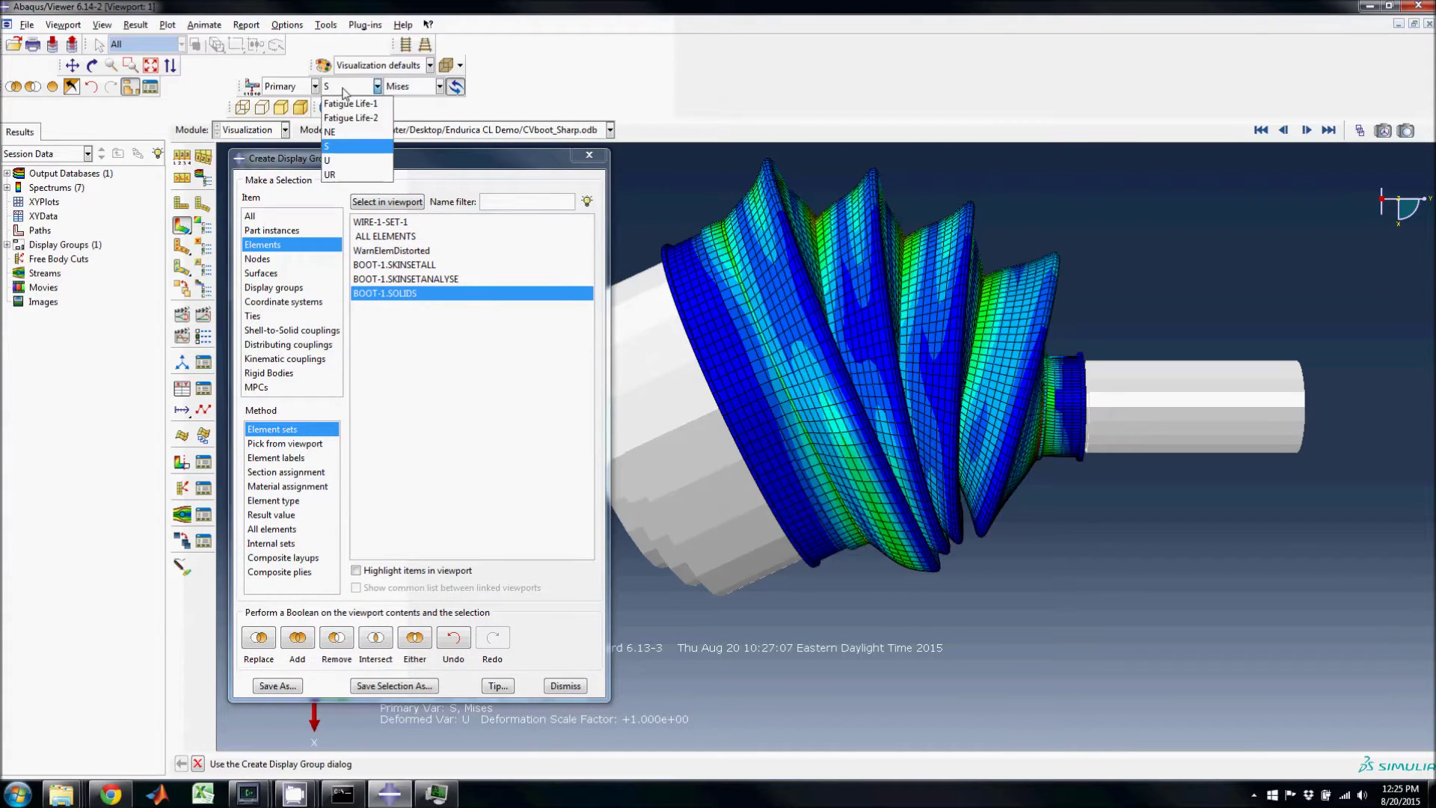
click(346, 133)
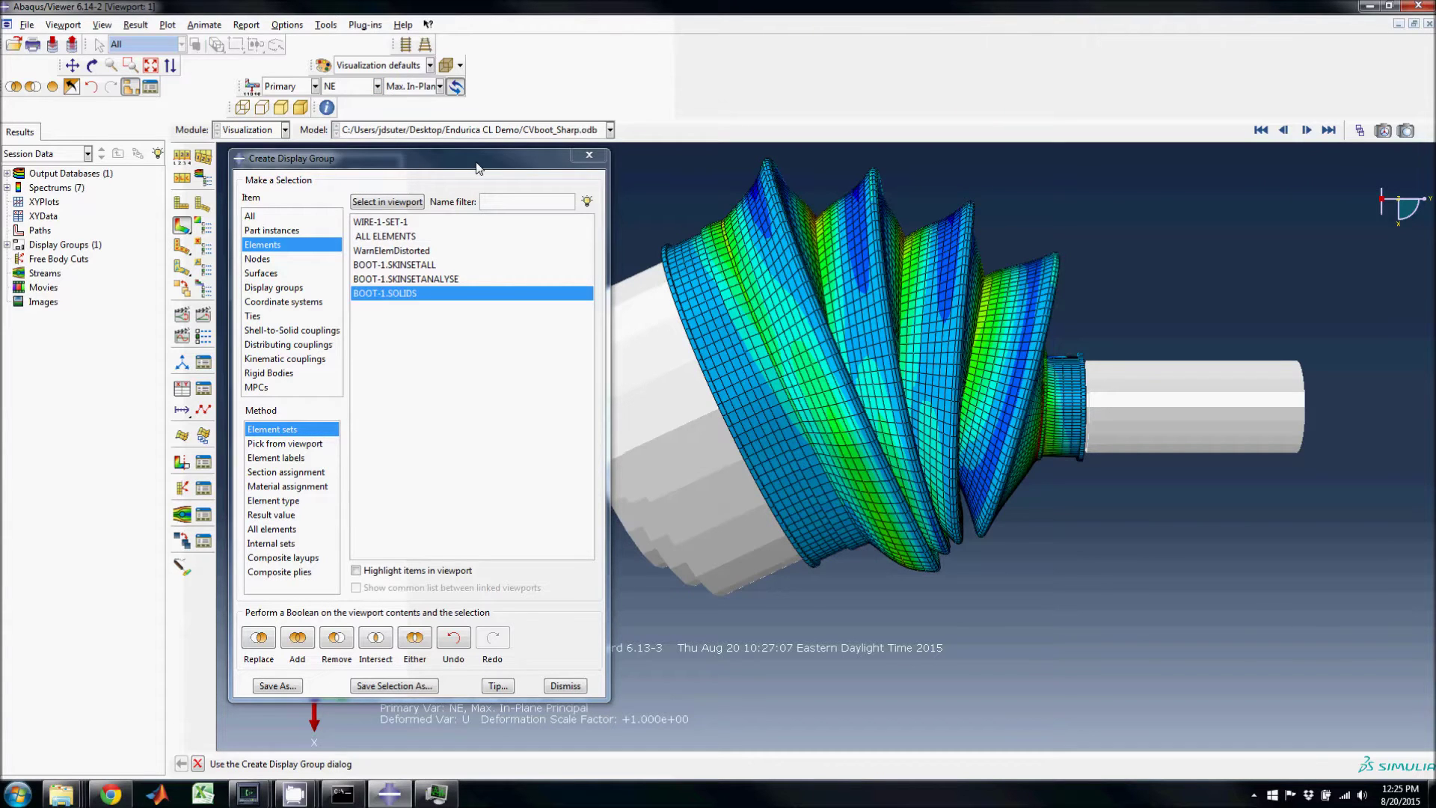
Step: Highlight the BOOT-1.SKINSETANALYSE set, play the strain results to frame 55, and close the dialog
drag(478, 169, 331, 174)
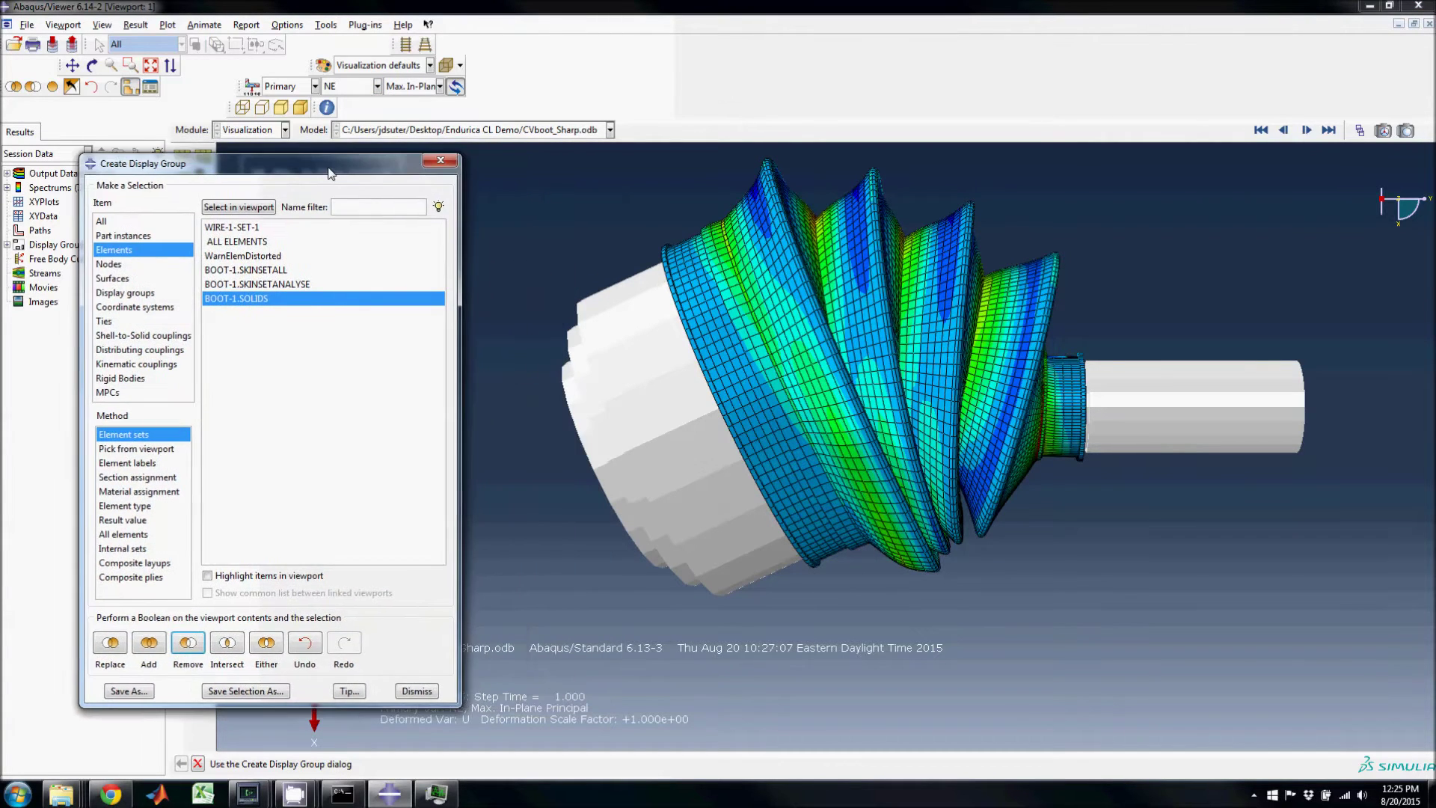
click(271, 285)
click(230, 576)
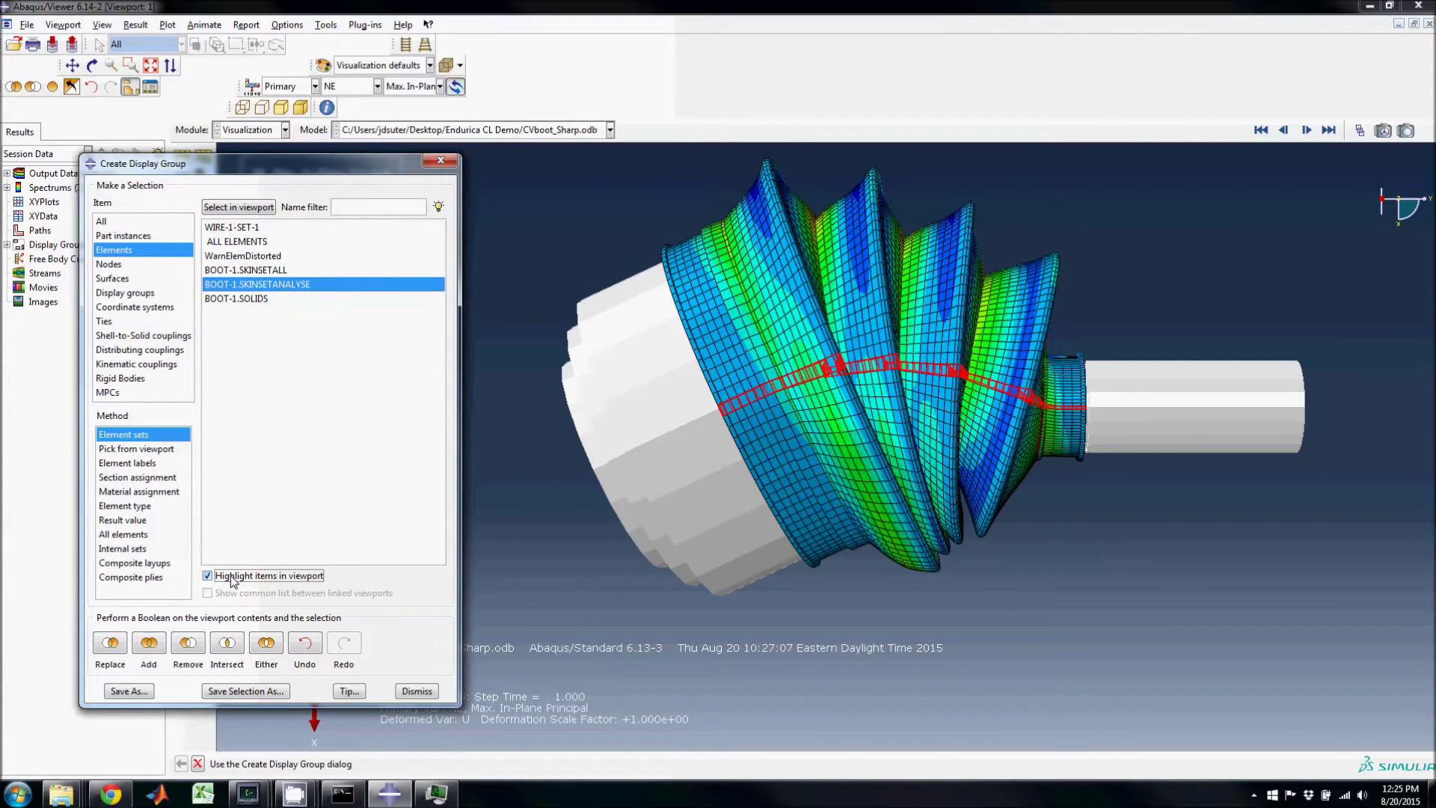
drag(150, 164, 297, 164)
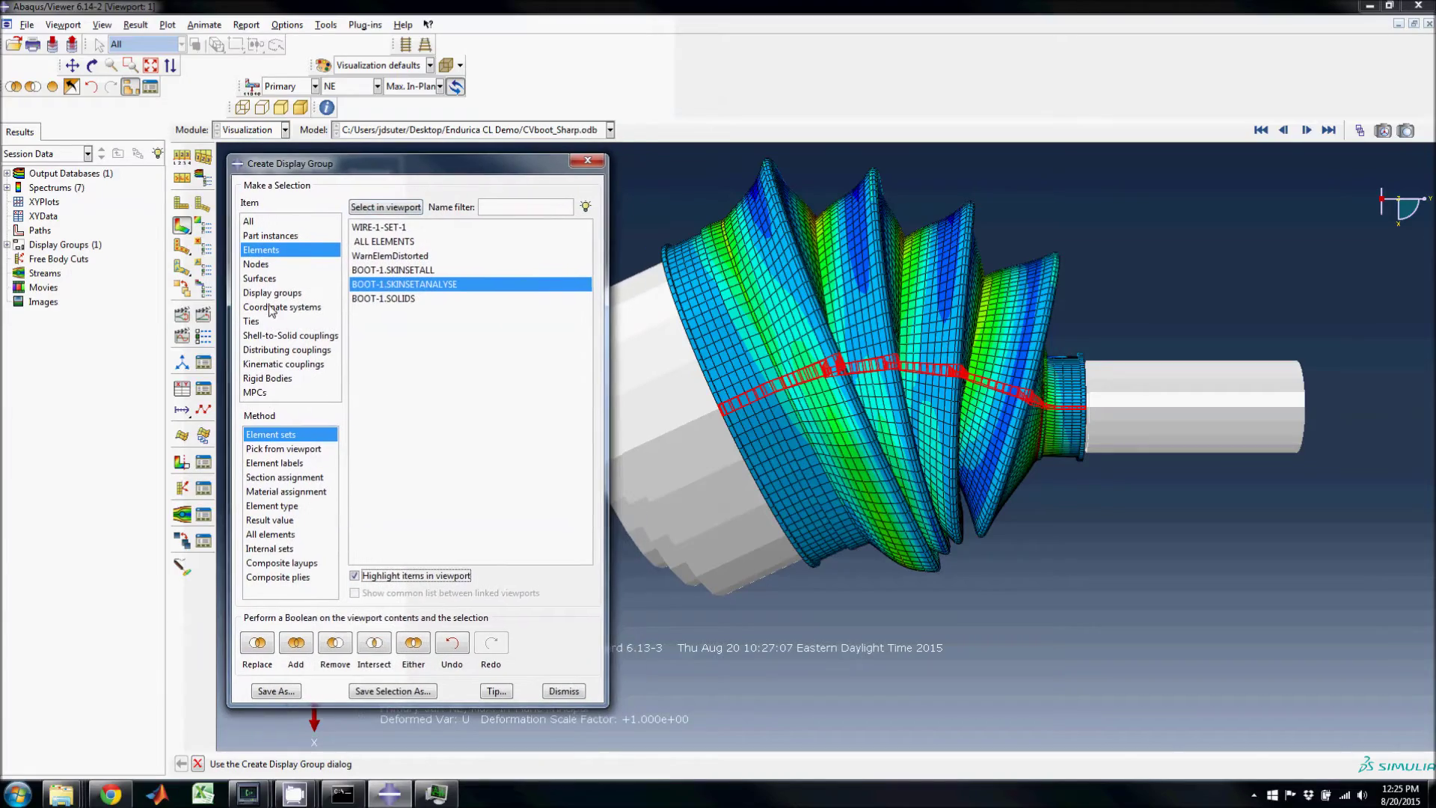
click(203, 316)
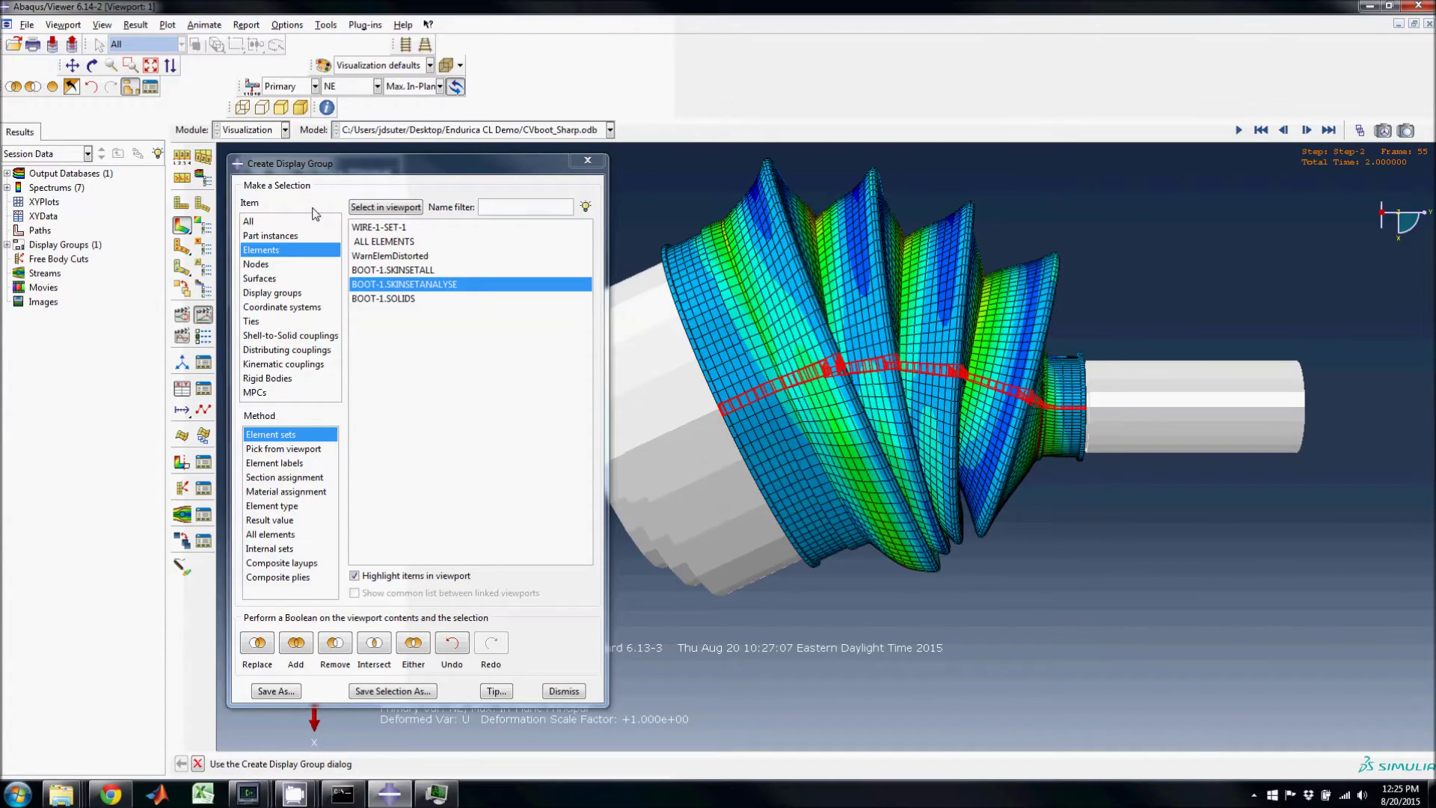
click(587, 160)
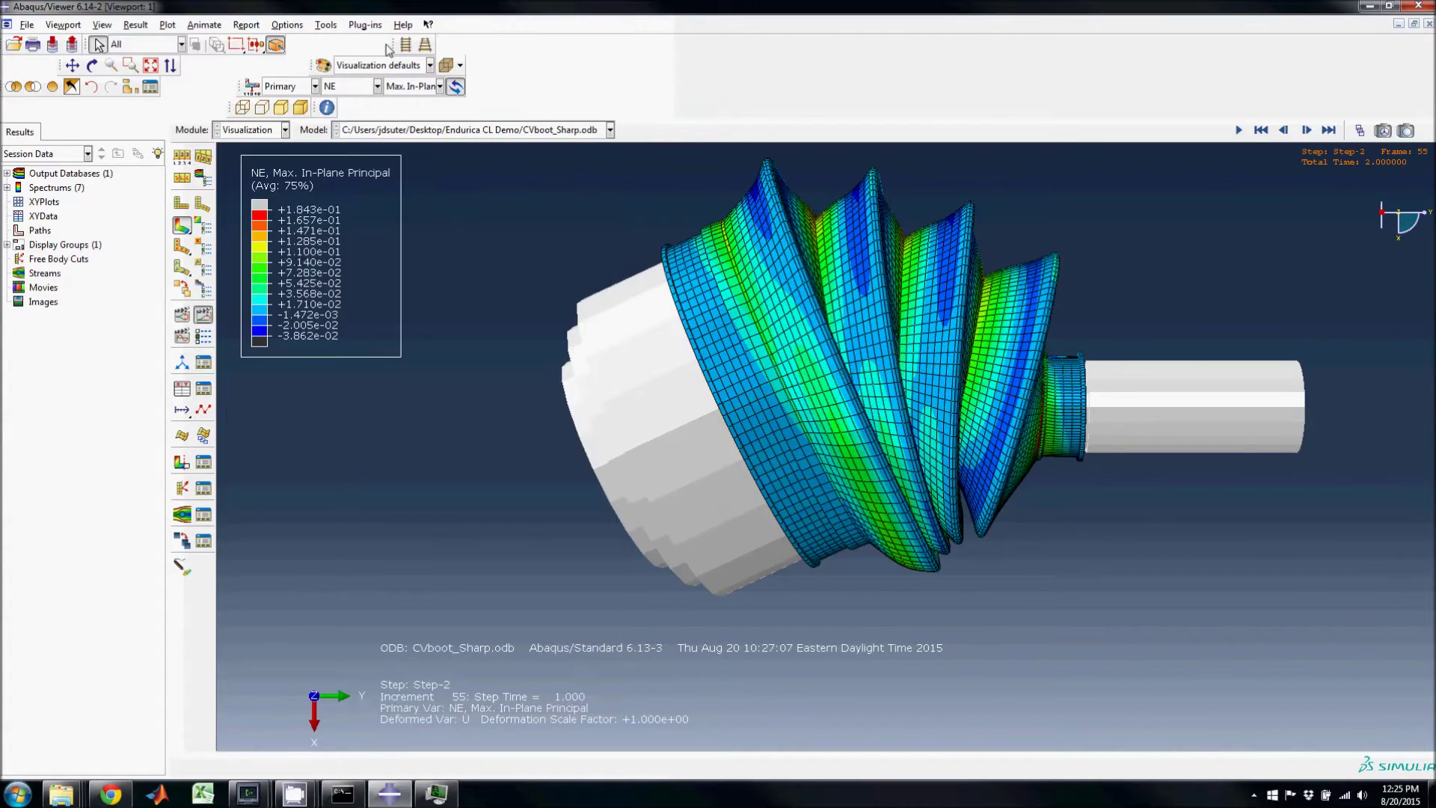
click(368, 25)
Step: Set up the Endurica history export with Plane Stress Surface, the SKINSETANALYSE set and Step-2
mouse_move(418, 74)
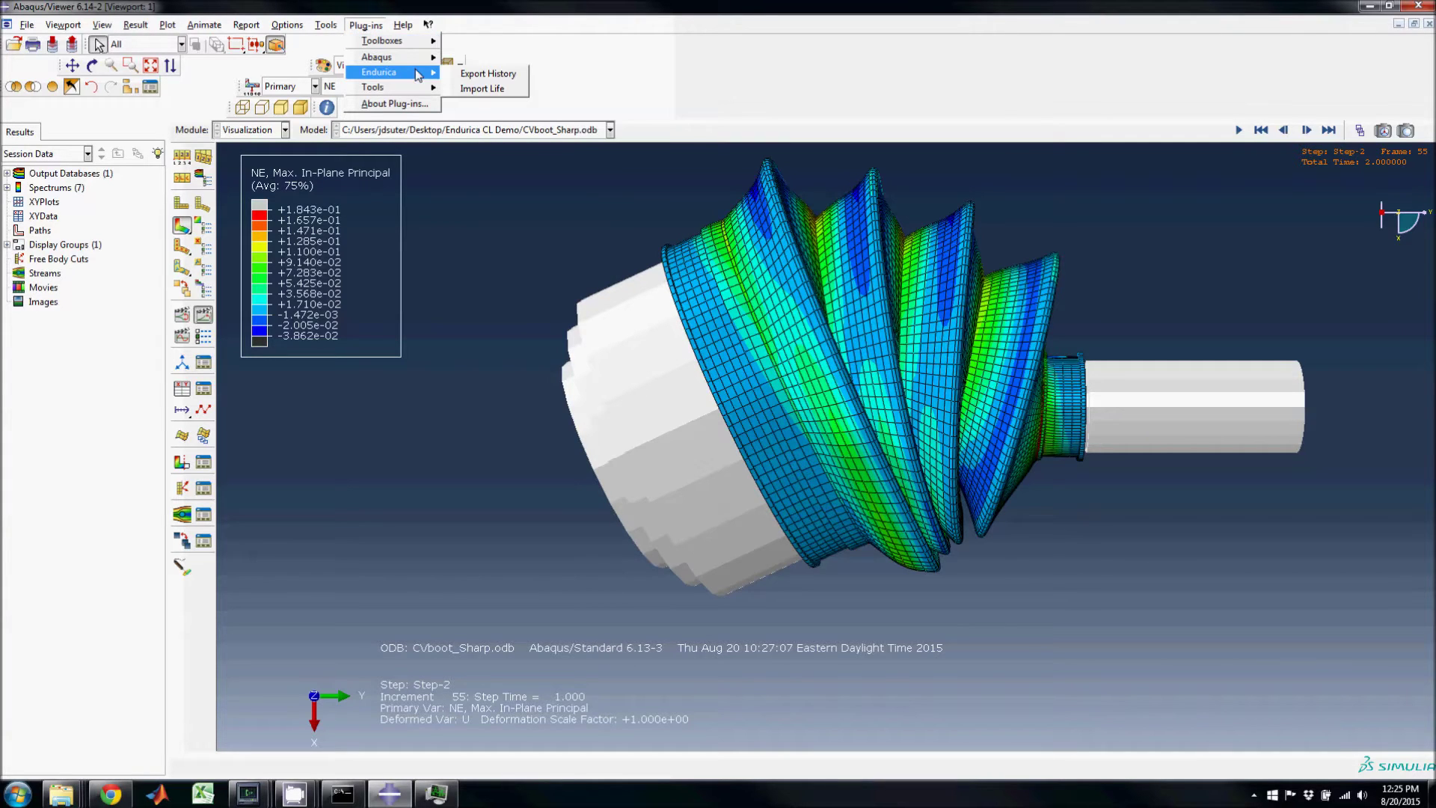
click(471, 75)
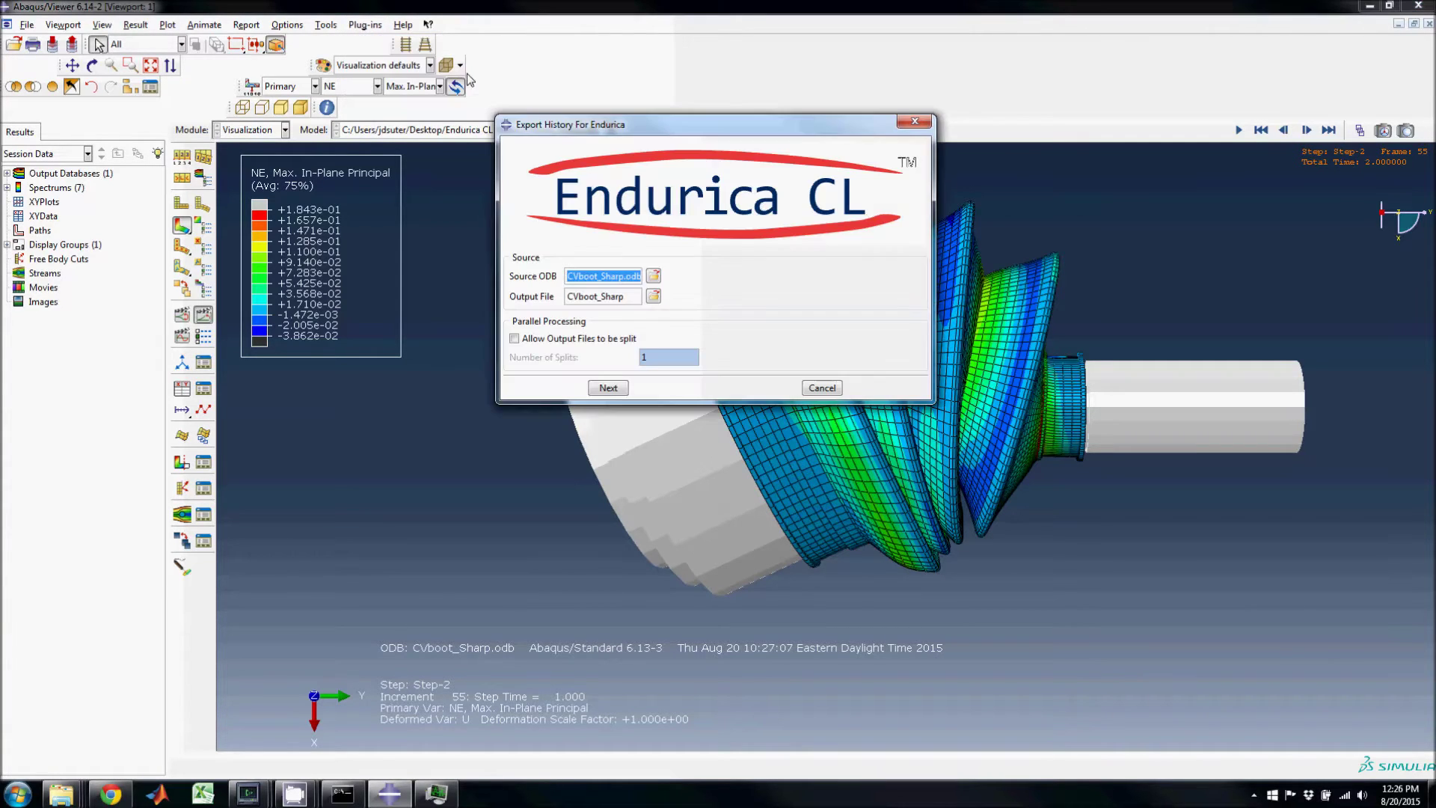
click(610, 390)
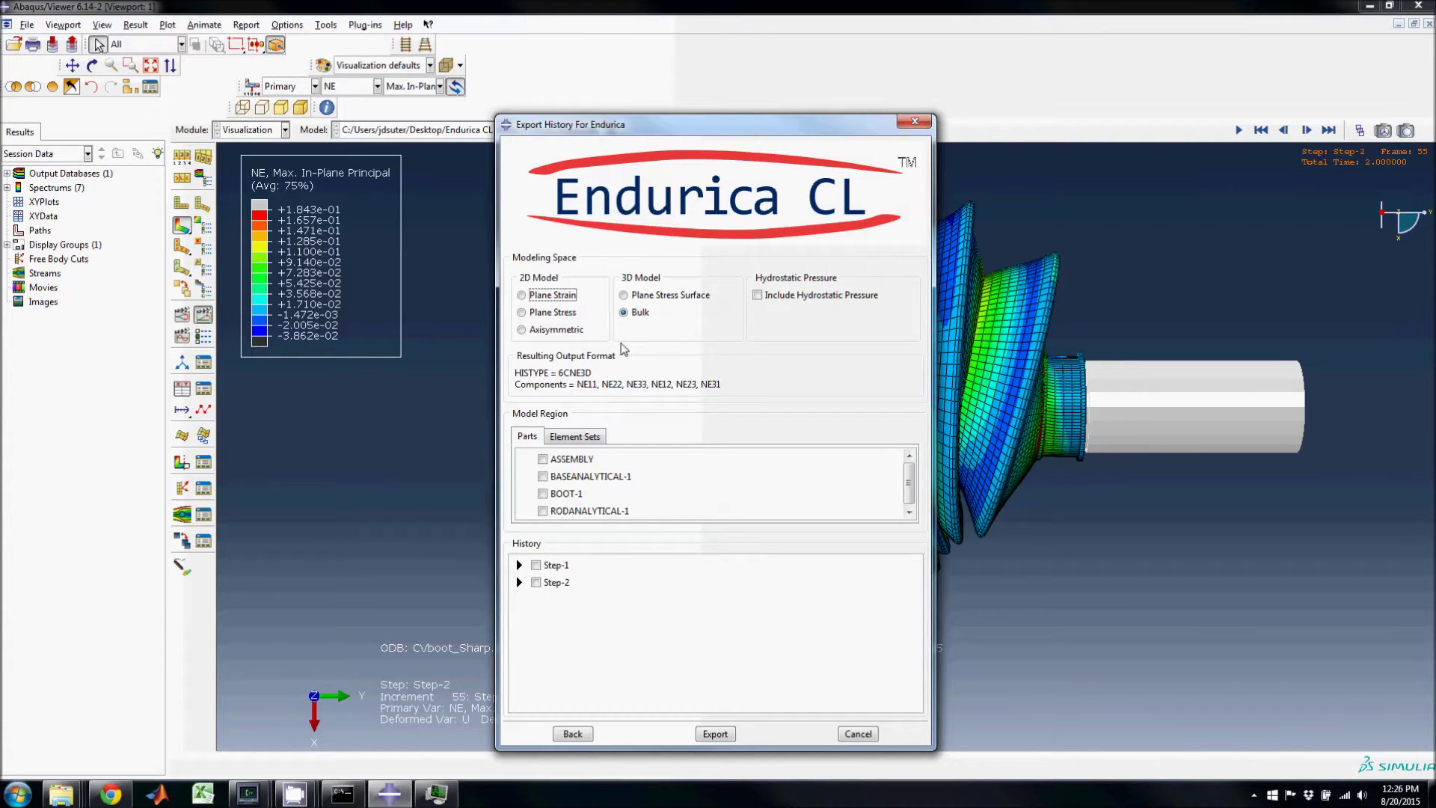
click(624, 296)
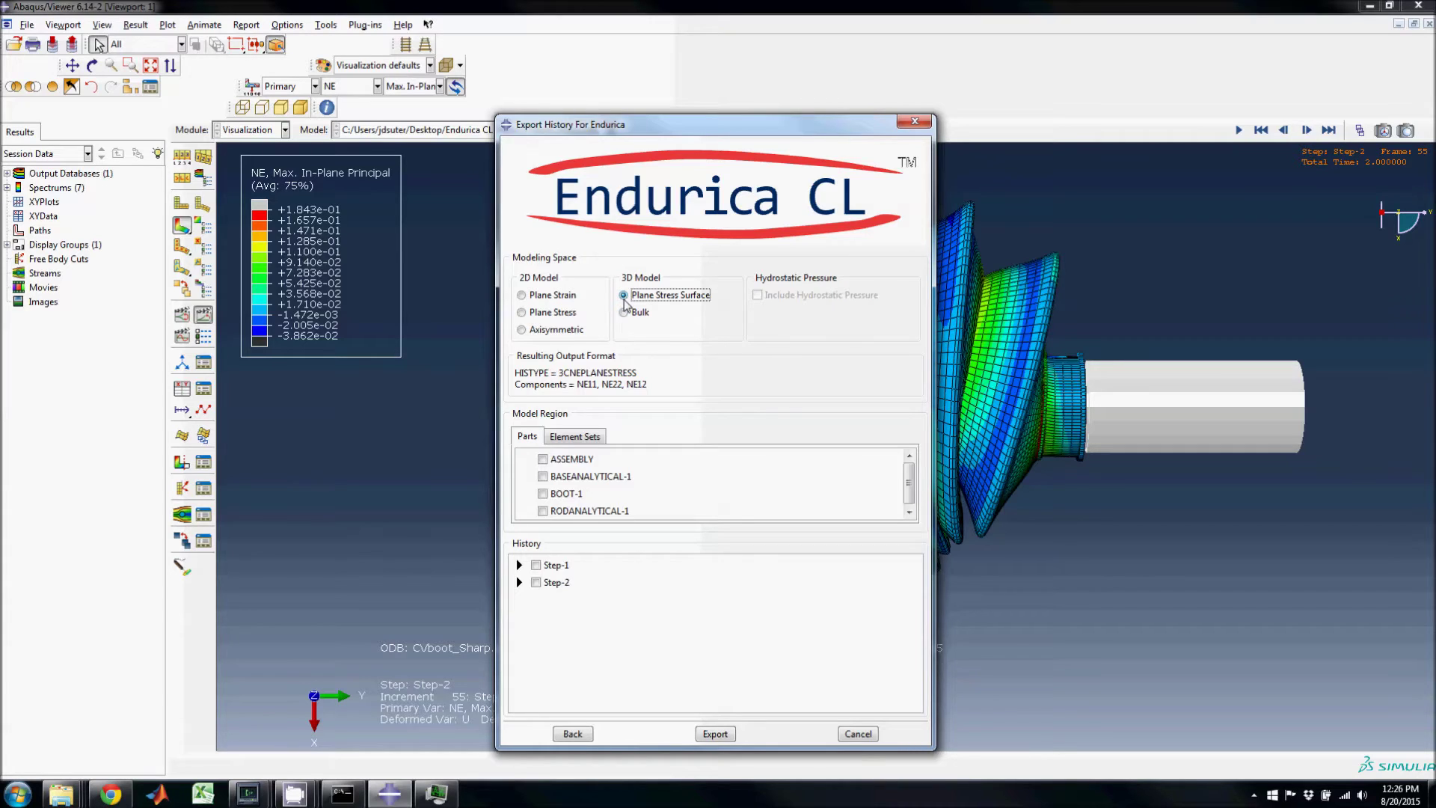
click(599, 436)
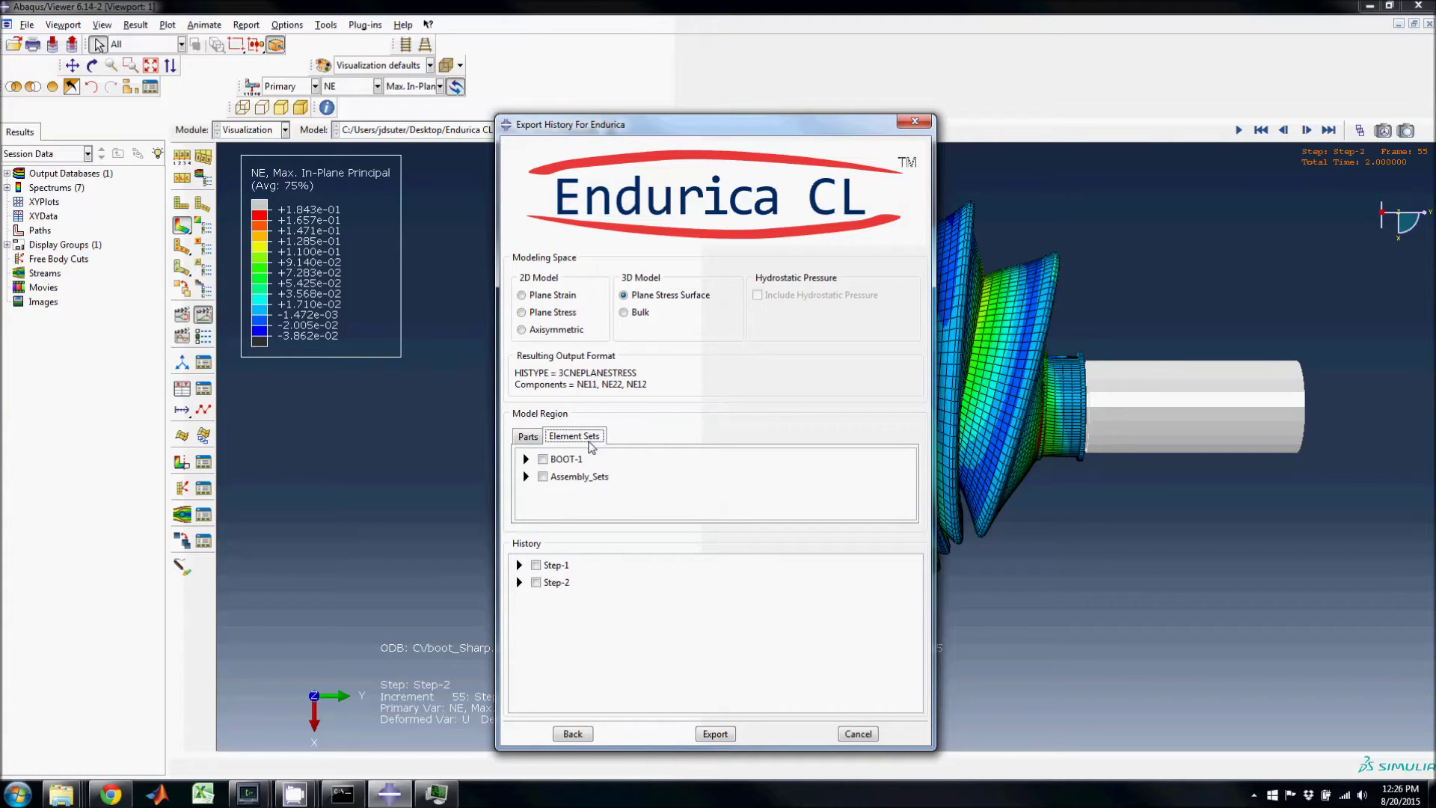
click(526, 459)
click(560, 489)
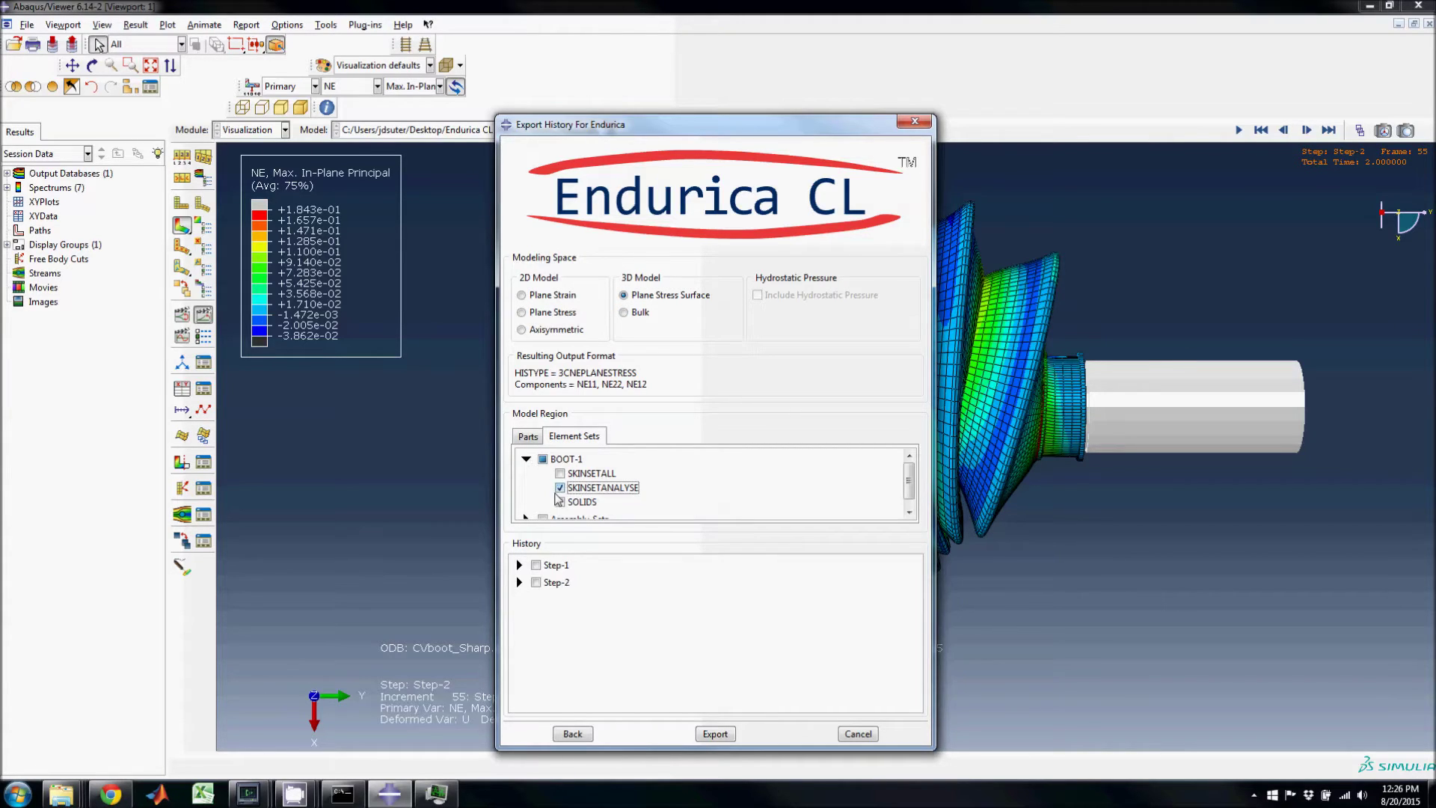
click(536, 583)
Step: Write the history file, close the exporter, and select the new BOOT-1 HFI file in the demo folder
click(713, 735)
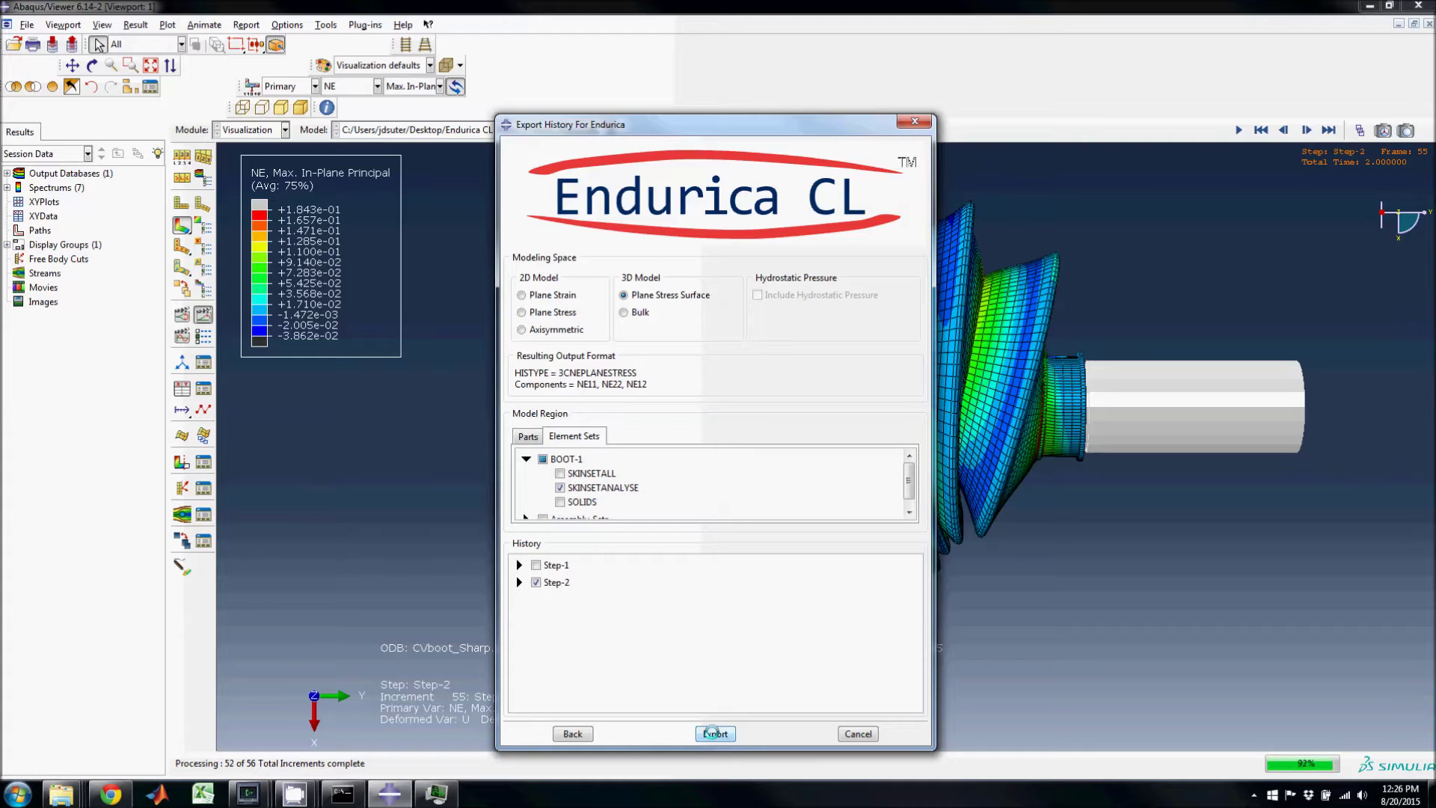
click(718, 416)
click(915, 122)
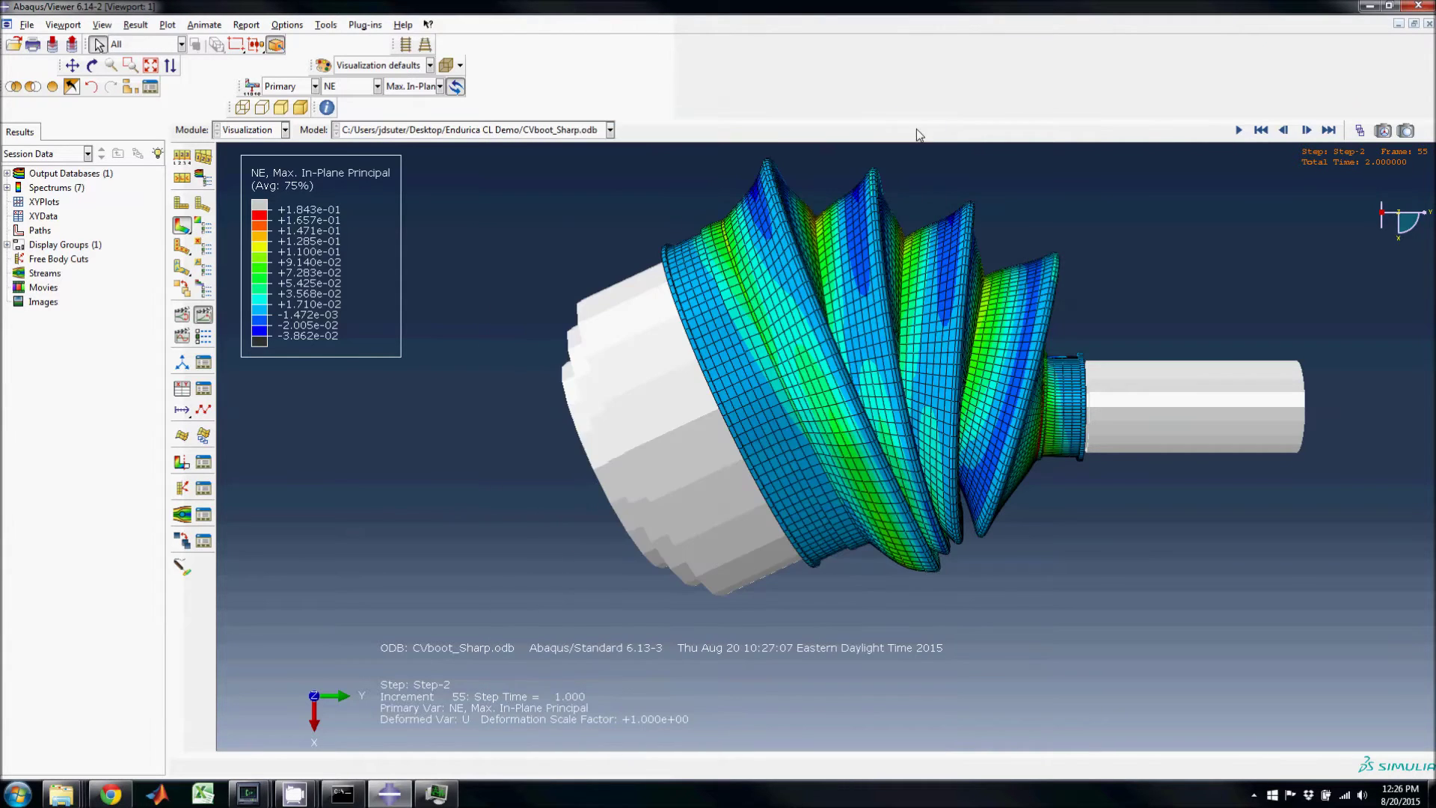
click(1369, 6)
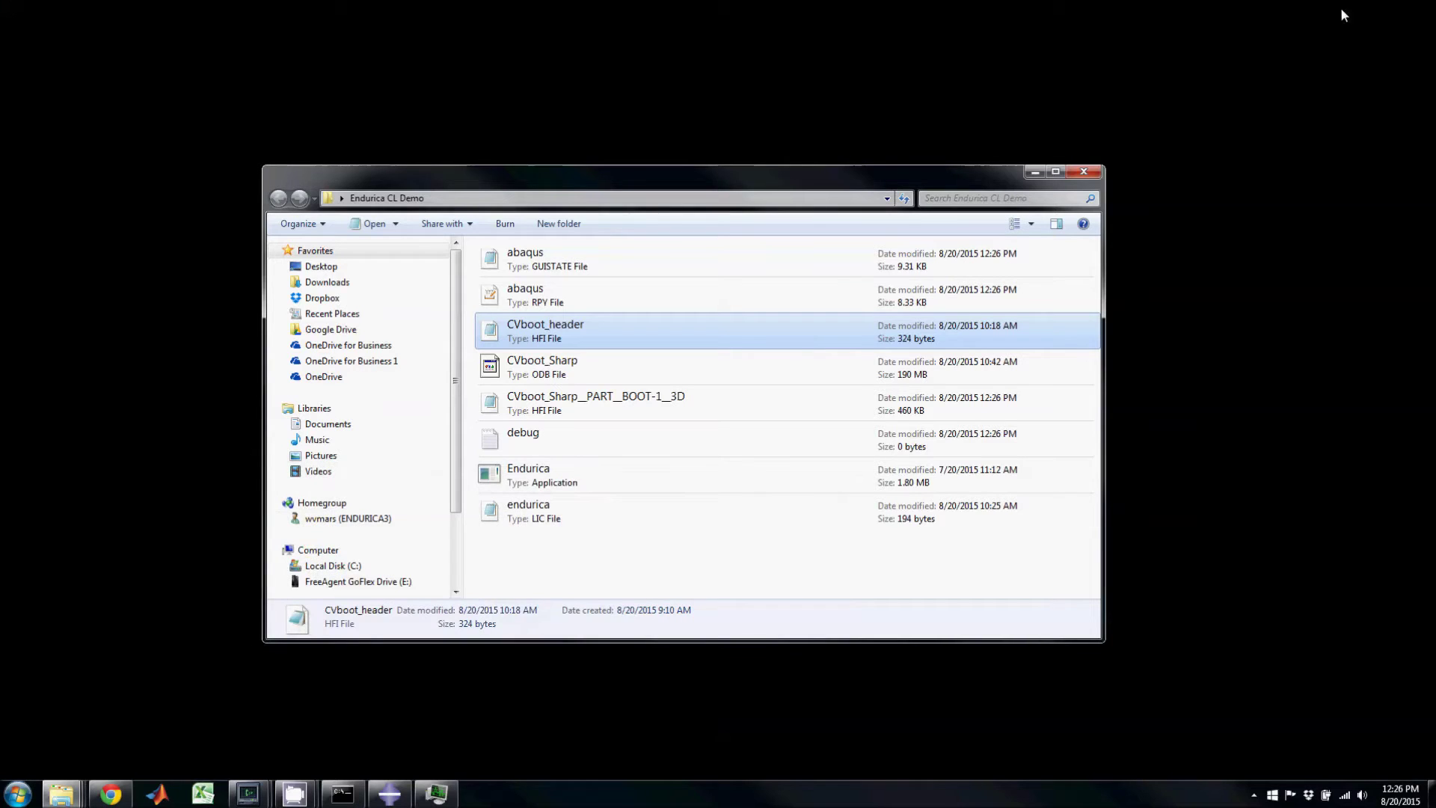
click(724, 405)
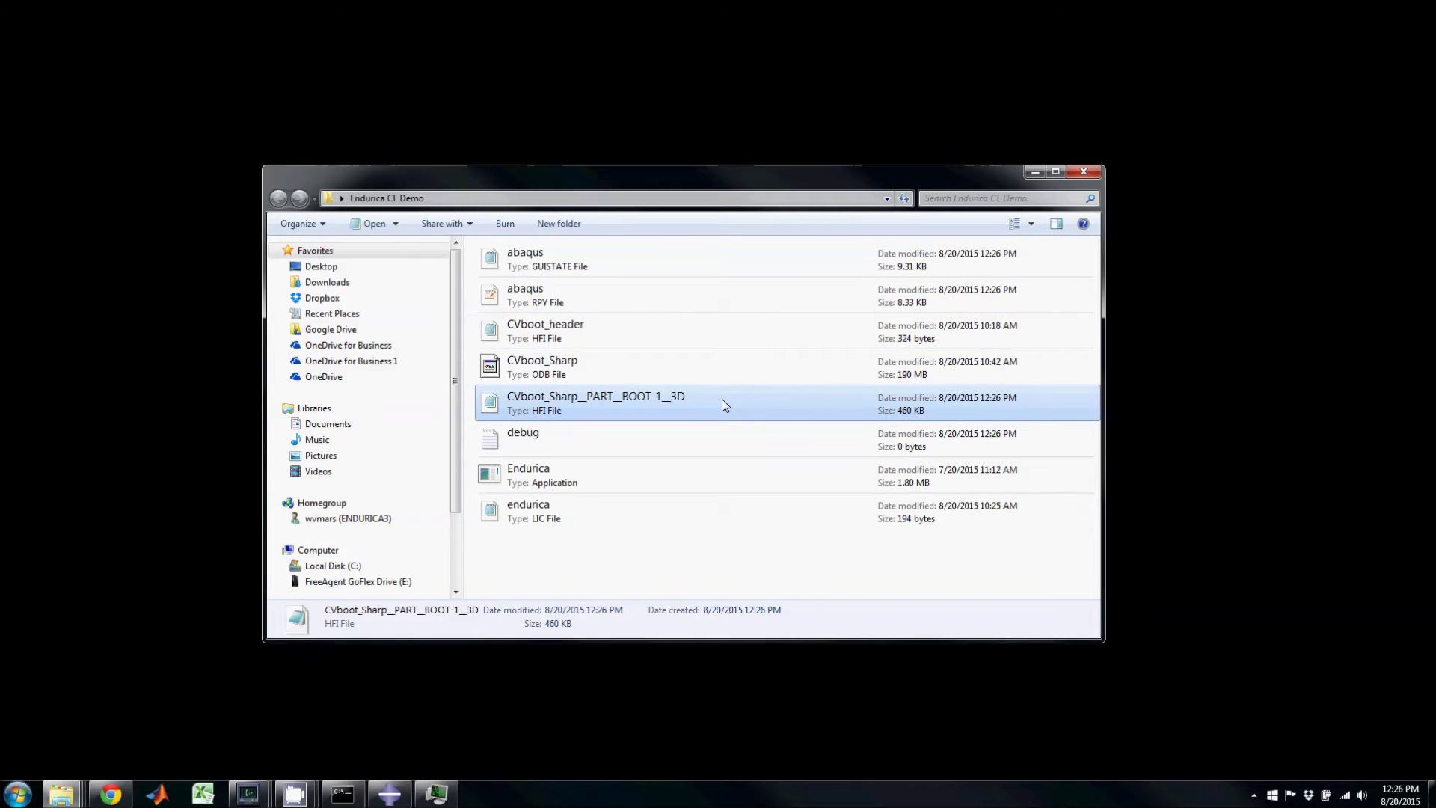
double_click(723, 404)
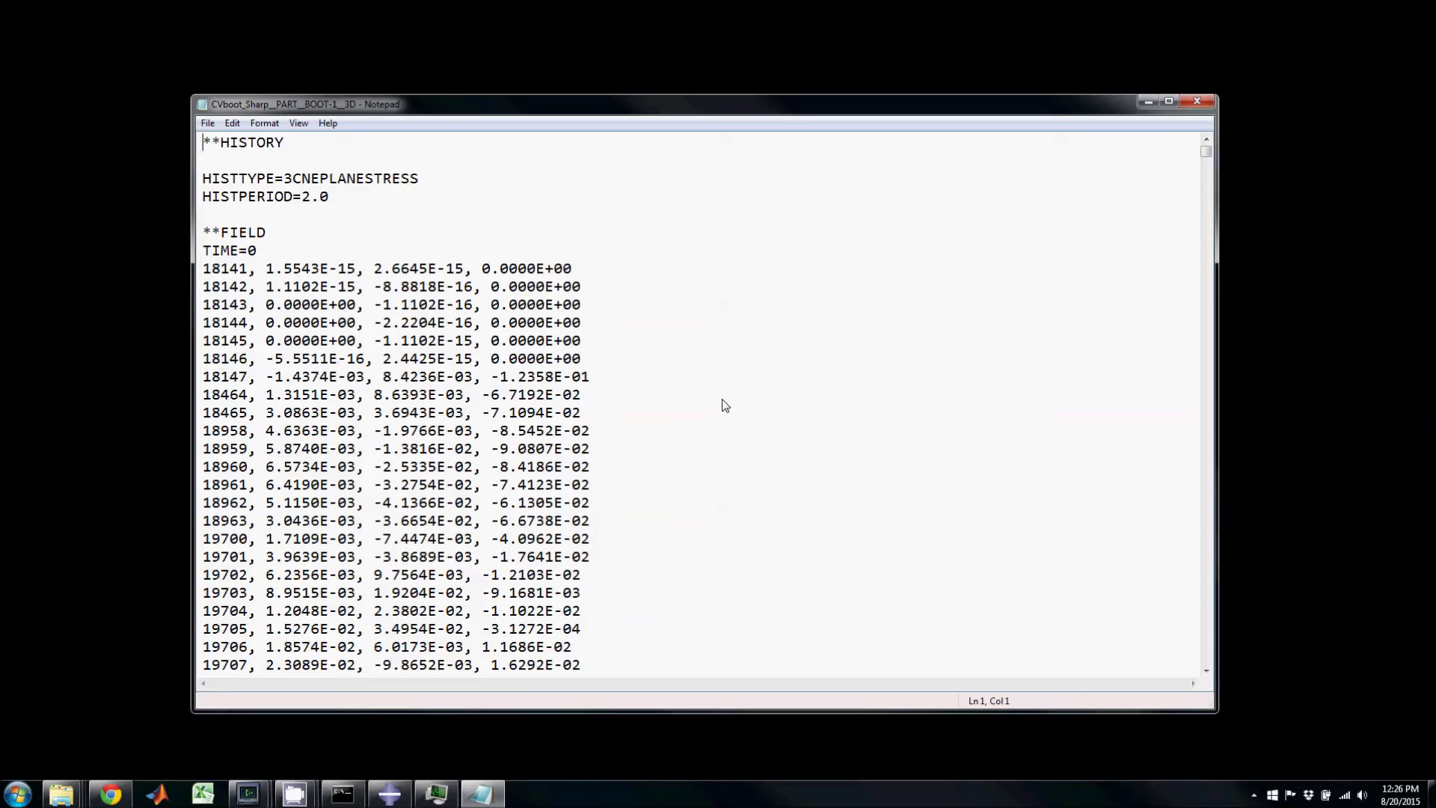
key(alt+F4)
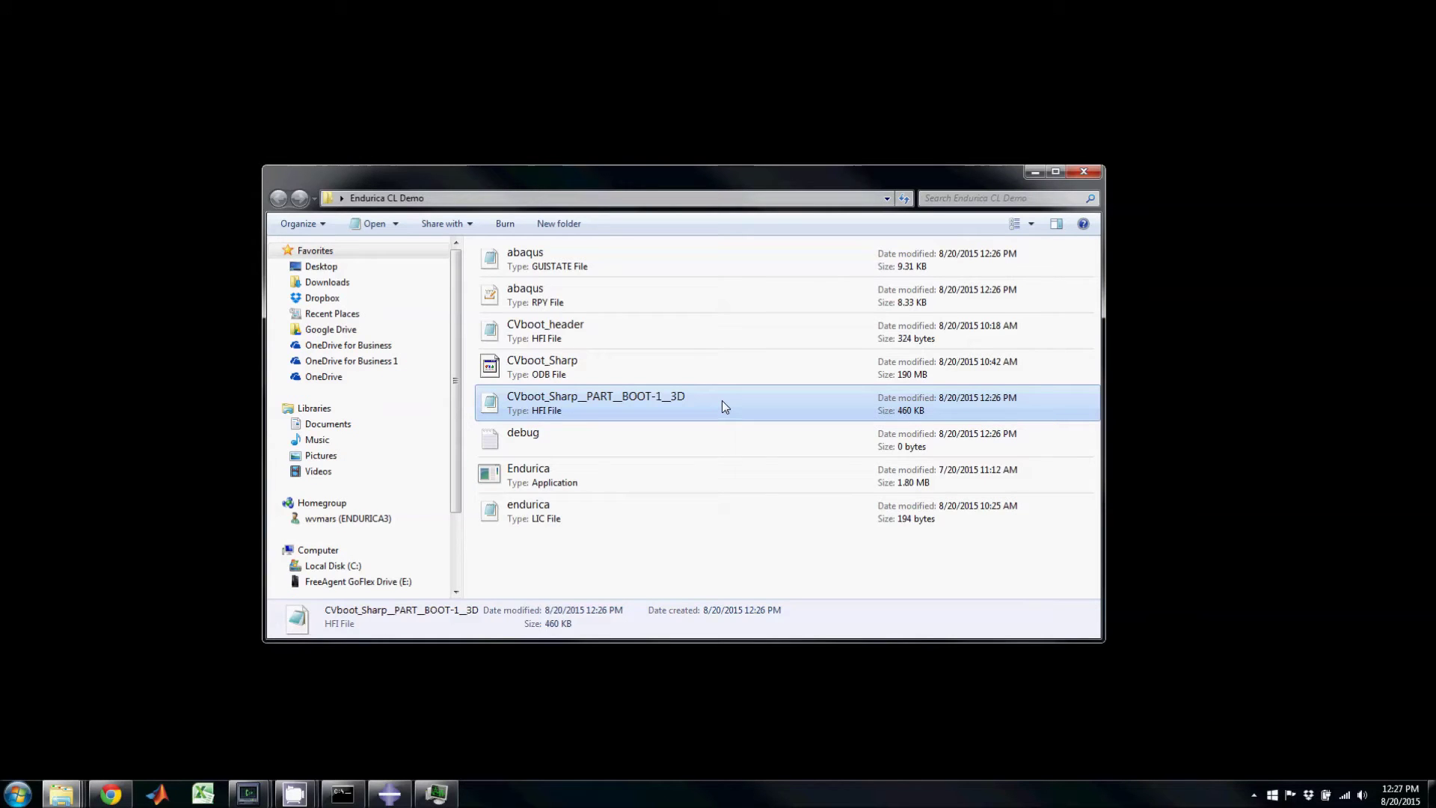
Step: In Console2, merge CVboot_header.hfi and the exported CVboot_Sharp history into CVboot.hfi
mouse_move(267, 799)
click(302, 734)
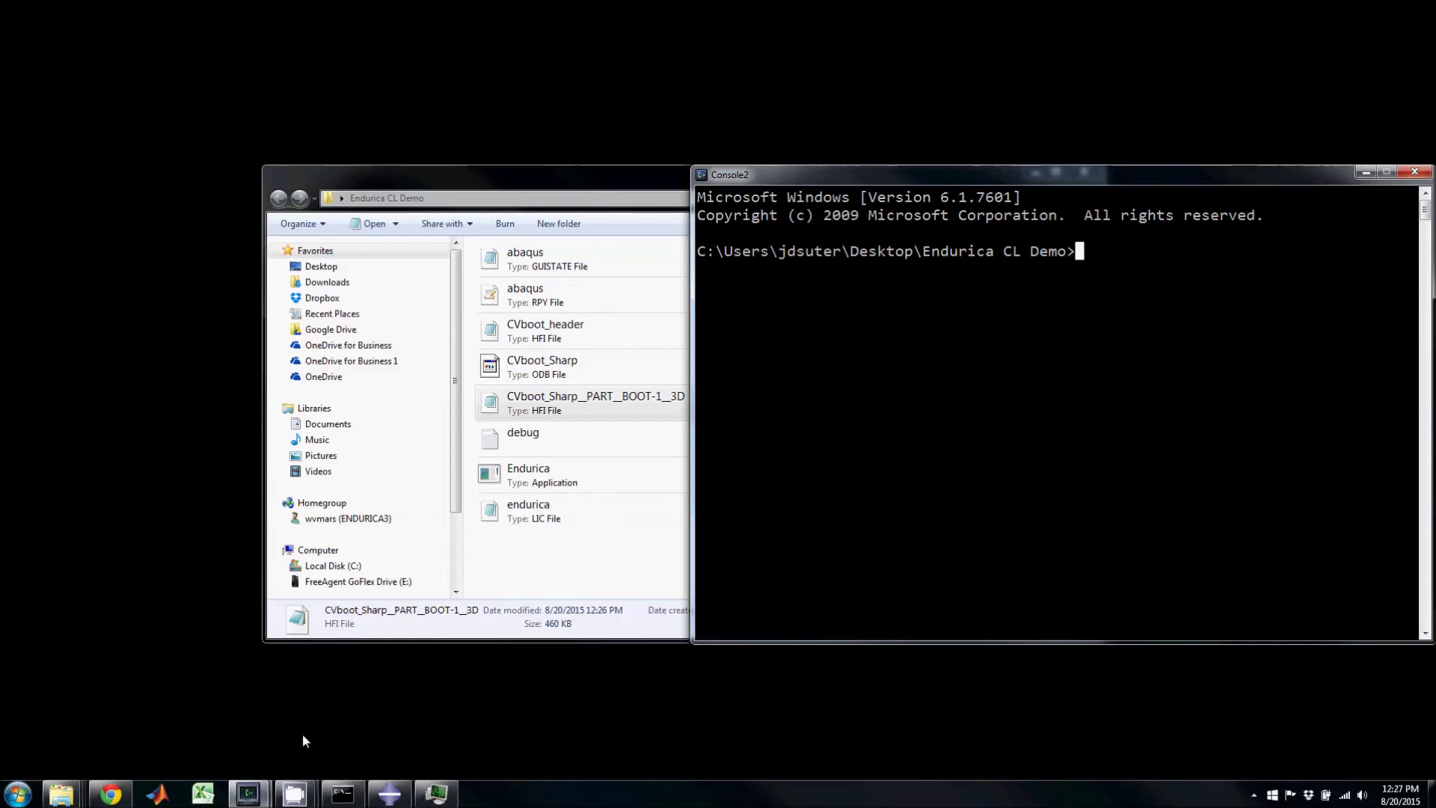
text(copy)
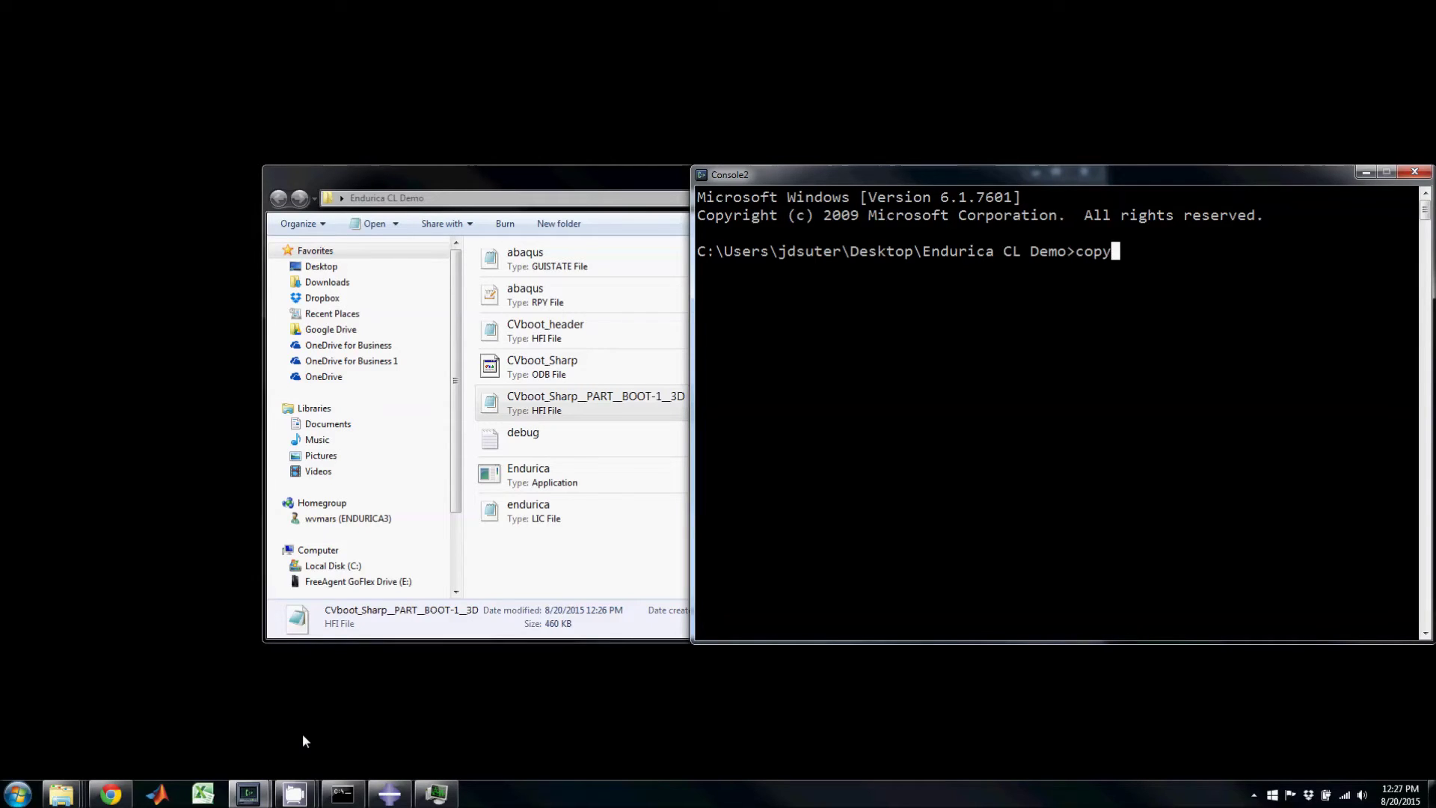
text( CVboot_h)
key(Tab)
text(+ )
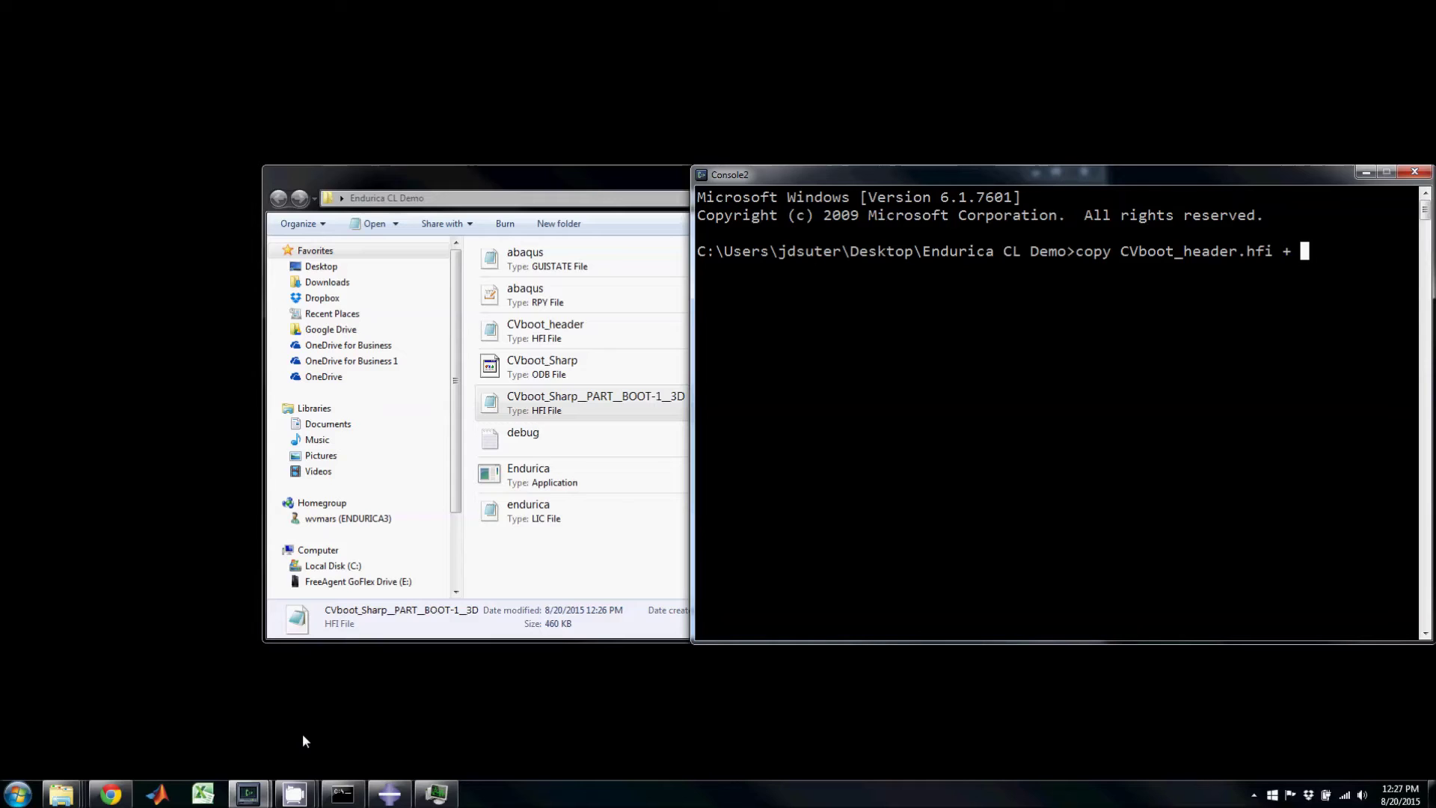
text(CVboot_Sharp_)
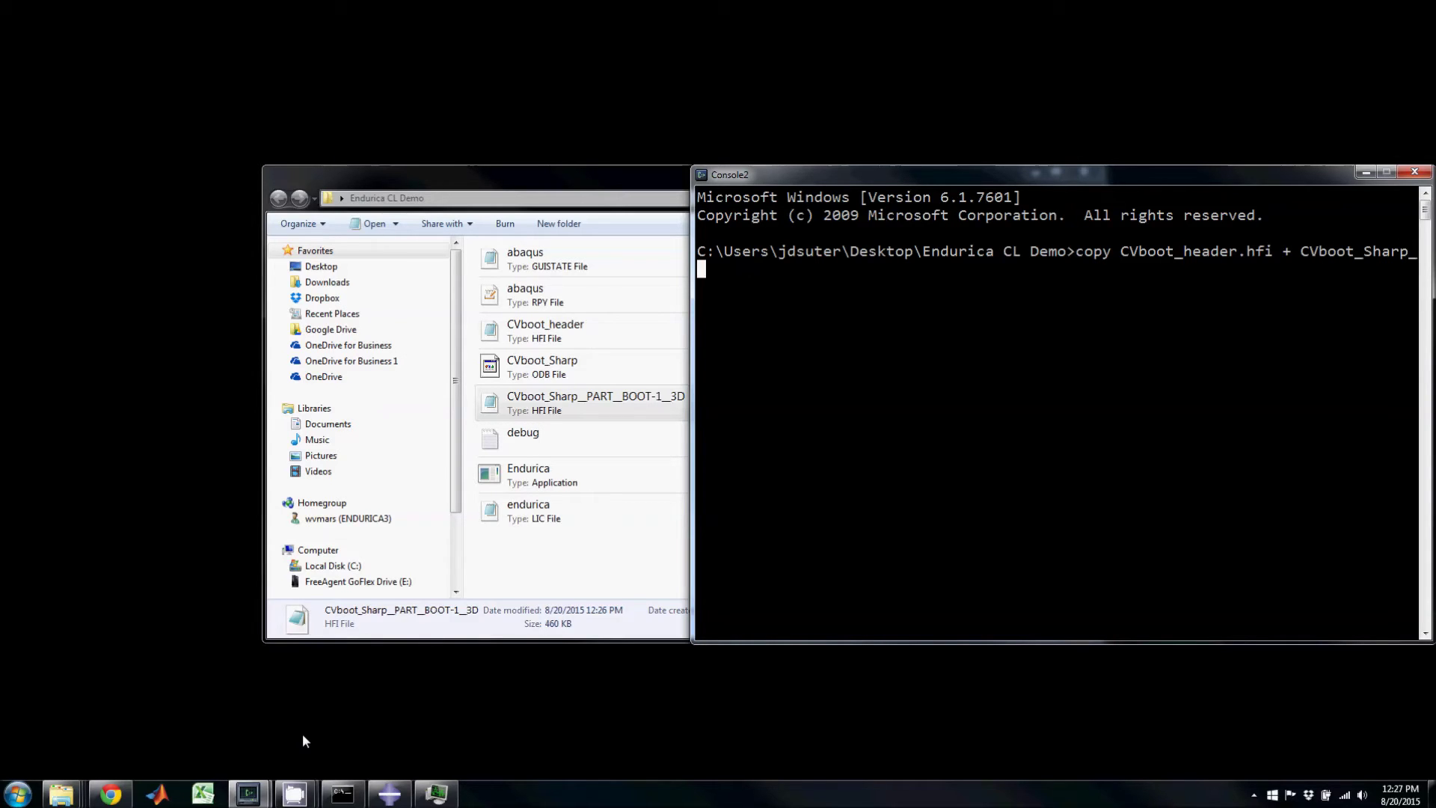
key(Tab)
text(CVbo)
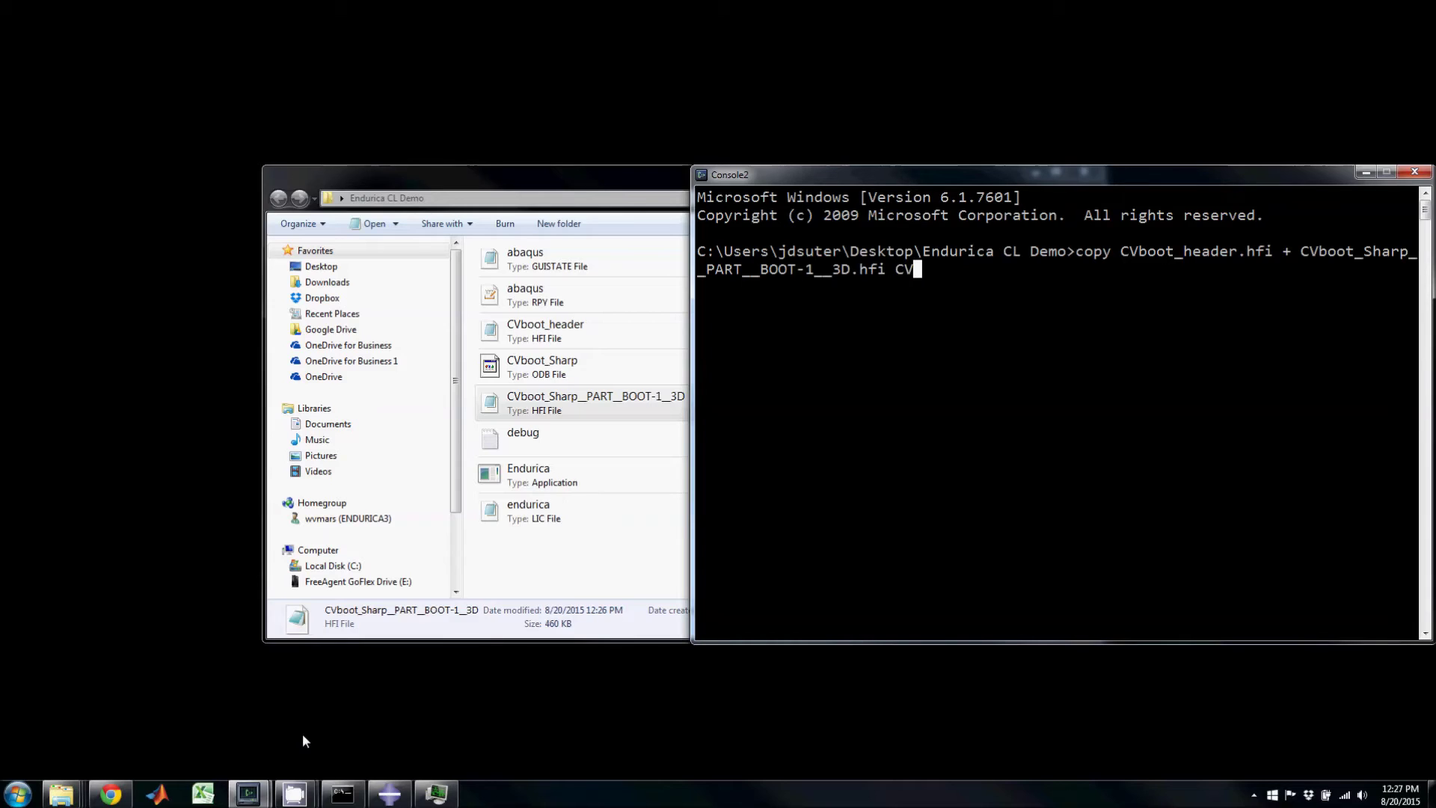
text(ot.hfi)
key(Return)
Step: Run the Endurica fatigue analysis on CVboot.hfi
text(End)
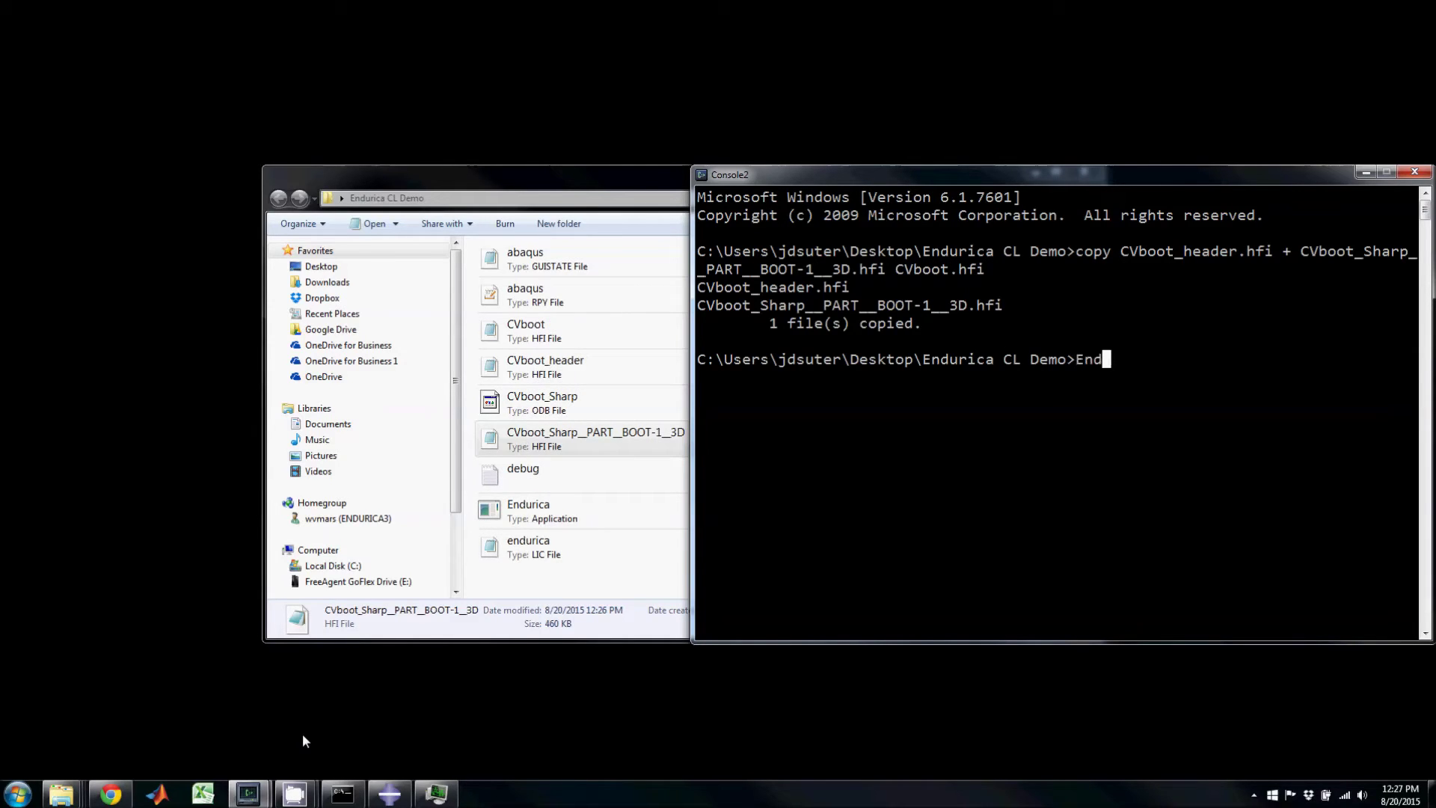
text(urica )
text(CV)
text(t.hfi)
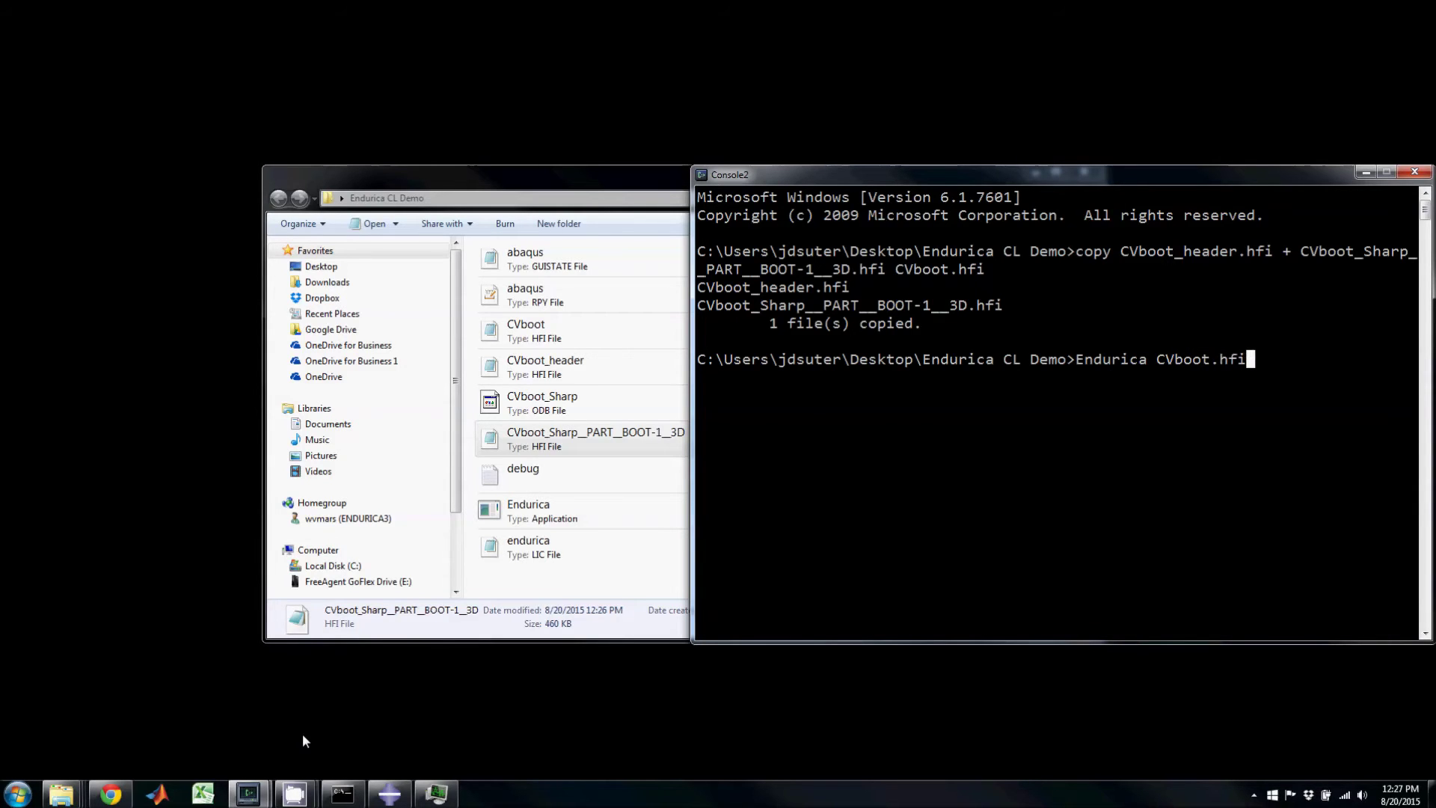
key(Return)
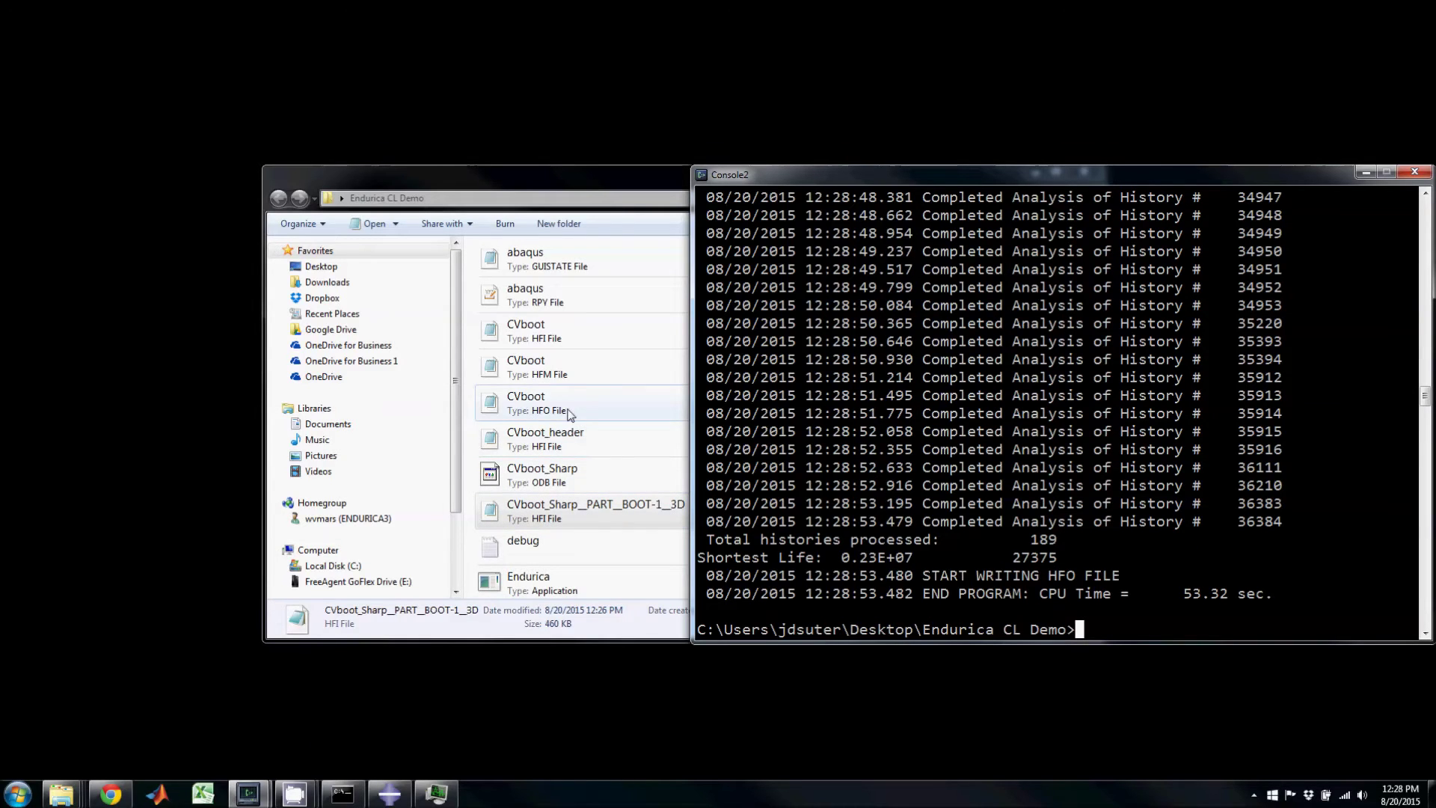
Step: Open the newly written CVboot HFO results file from the demo folder in Notepad
click(577, 373)
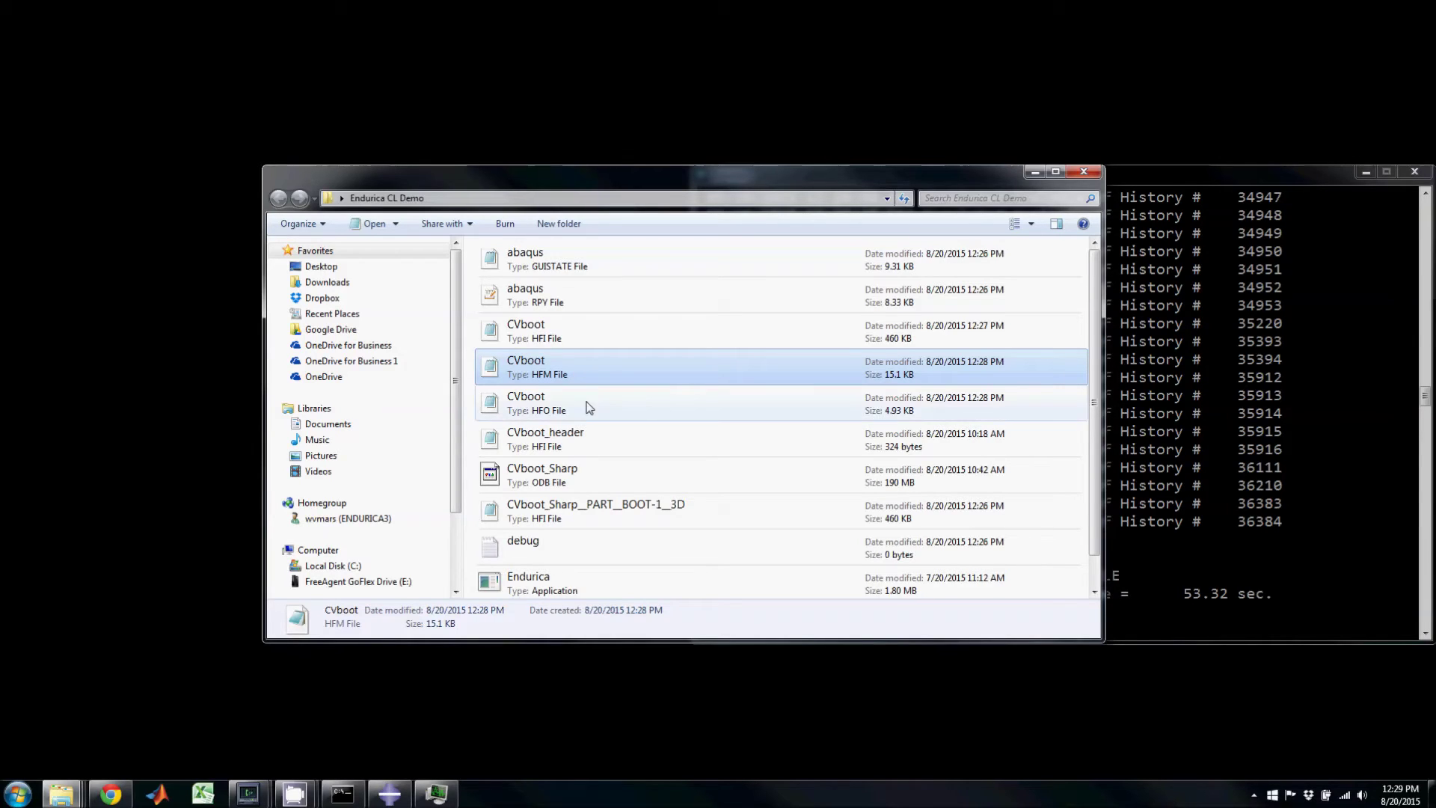
click(588, 407)
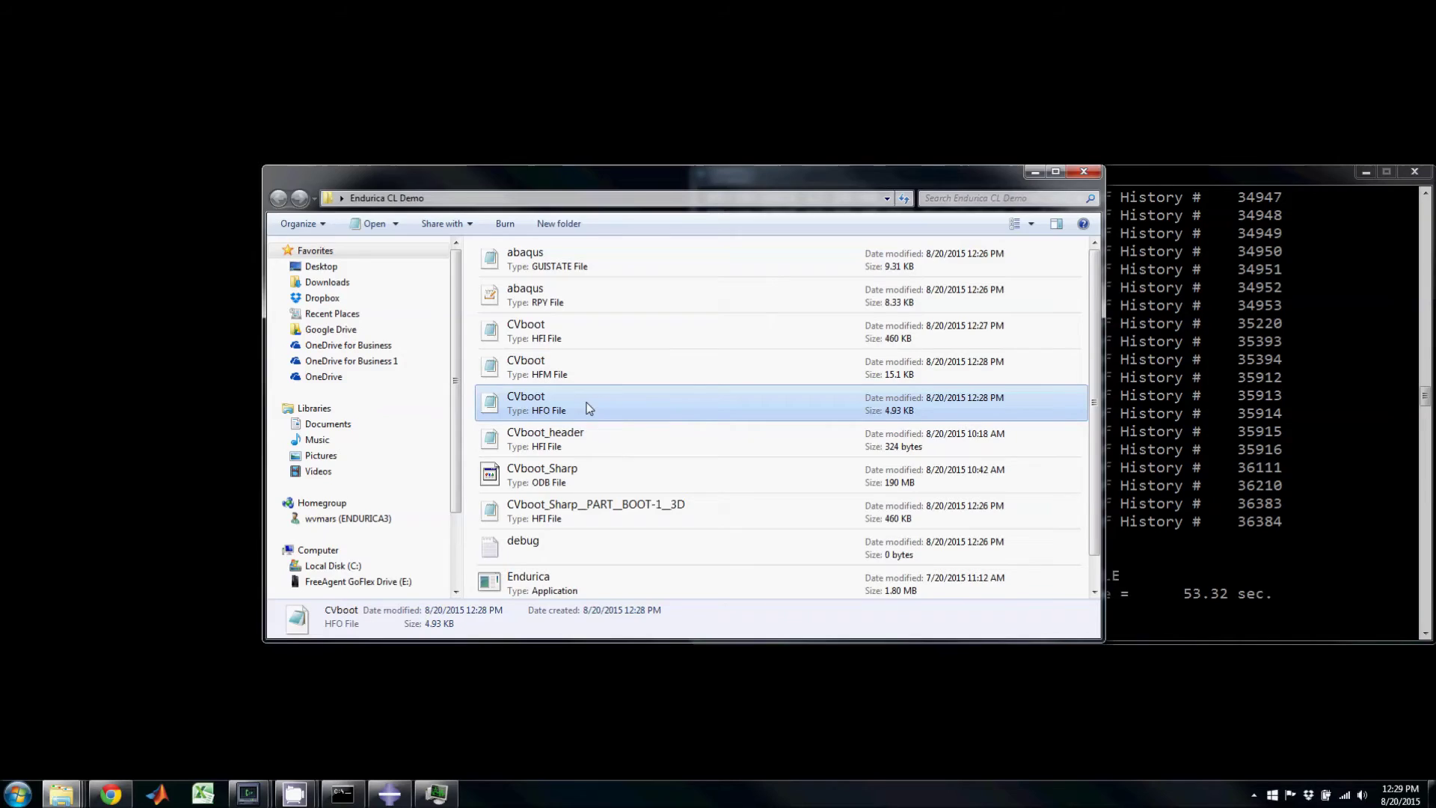
double_click(588, 407)
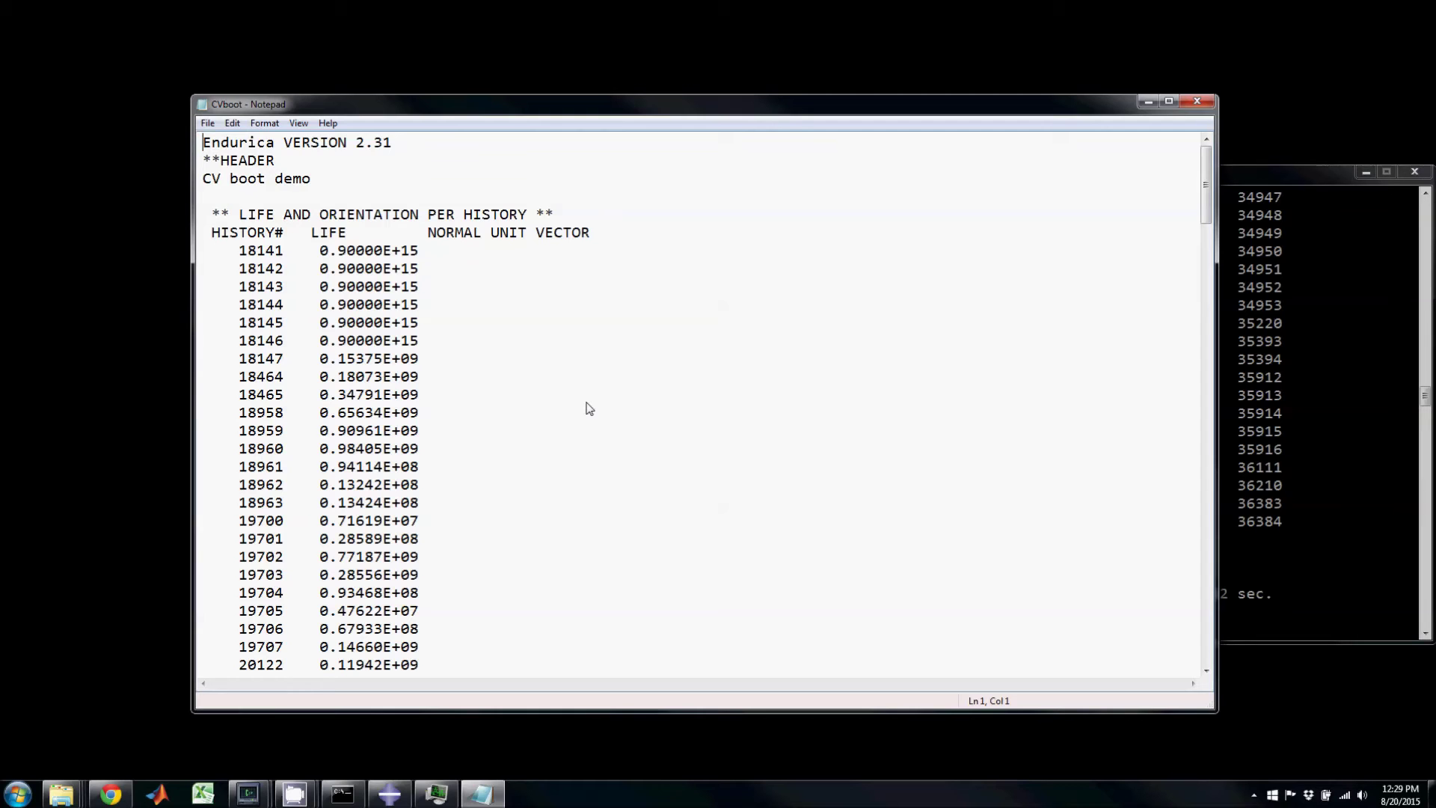
key(alt+F4)
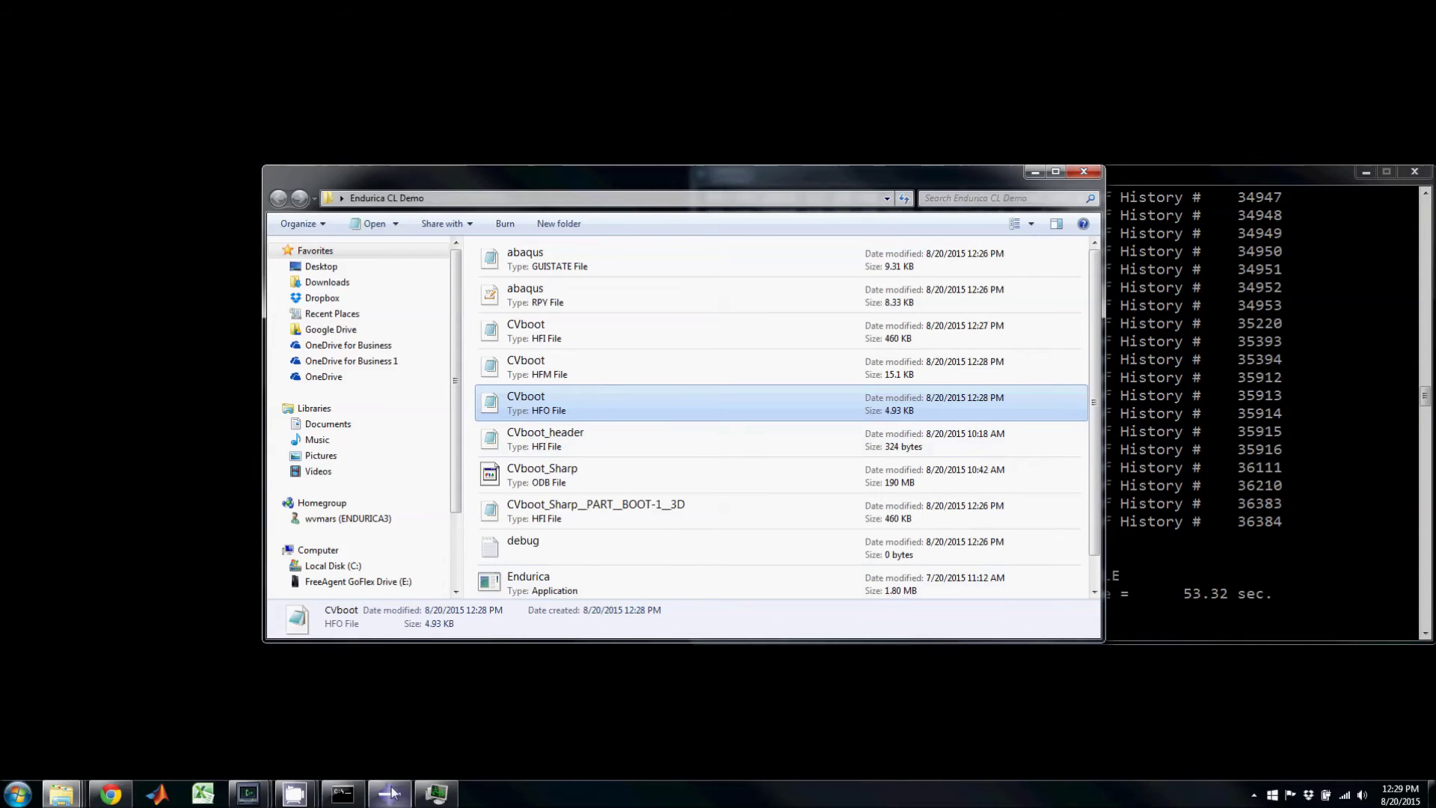
Step: Start the Endurica Import Life plug-in and select CVboot.hfo as the results file
mouse_move(389, 793)
click(376, 709)
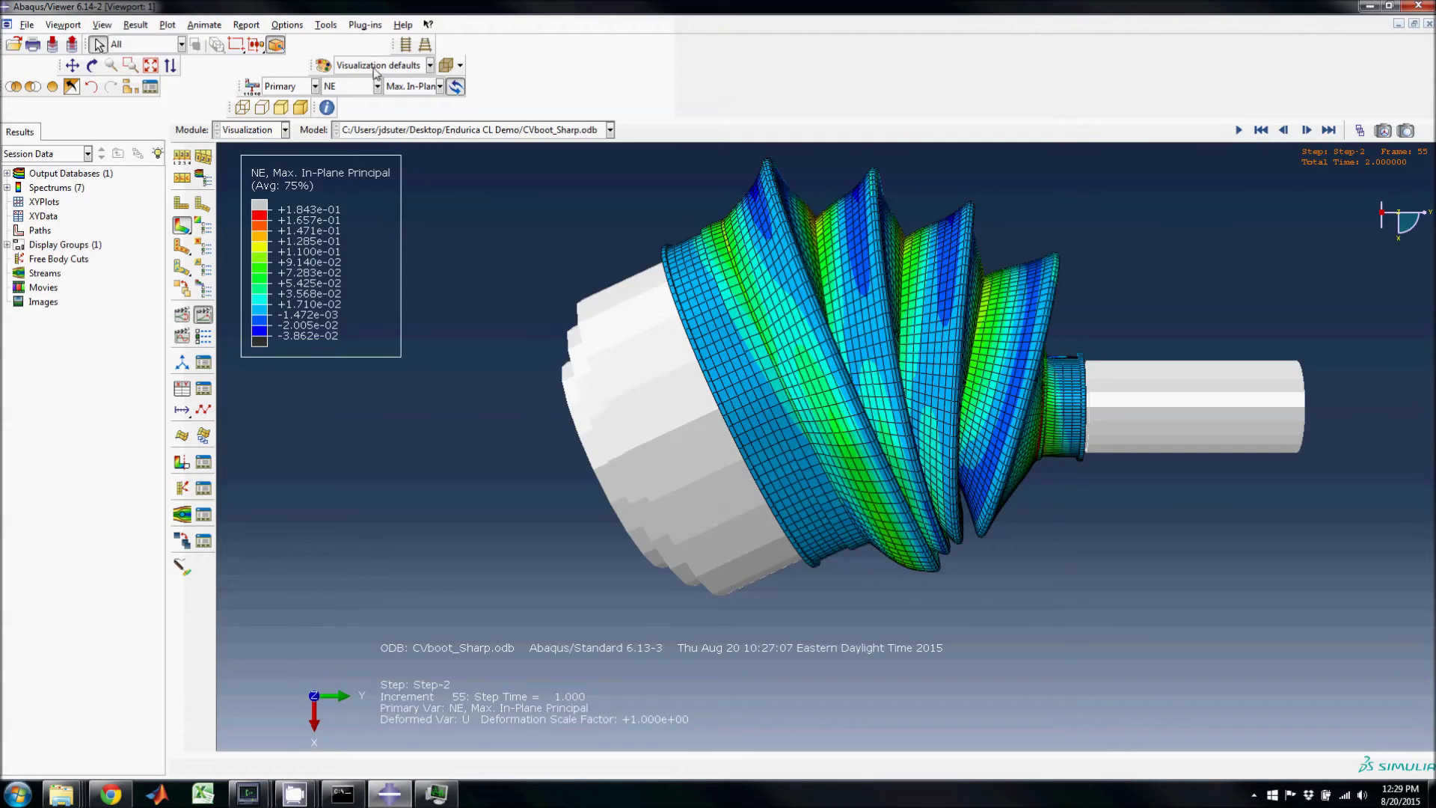
click(366, 24)
mouse_move(408, 77)
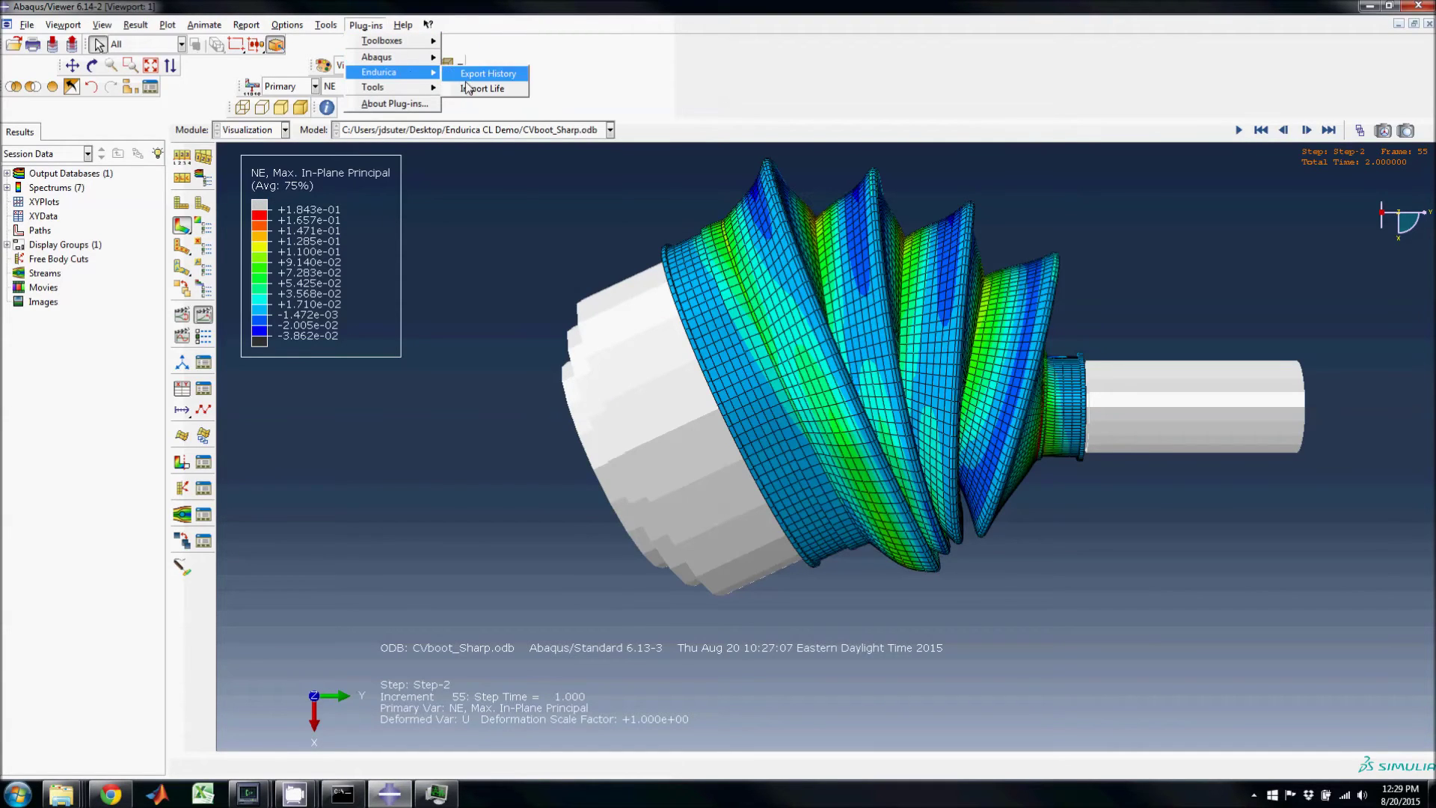
click(513, 89)
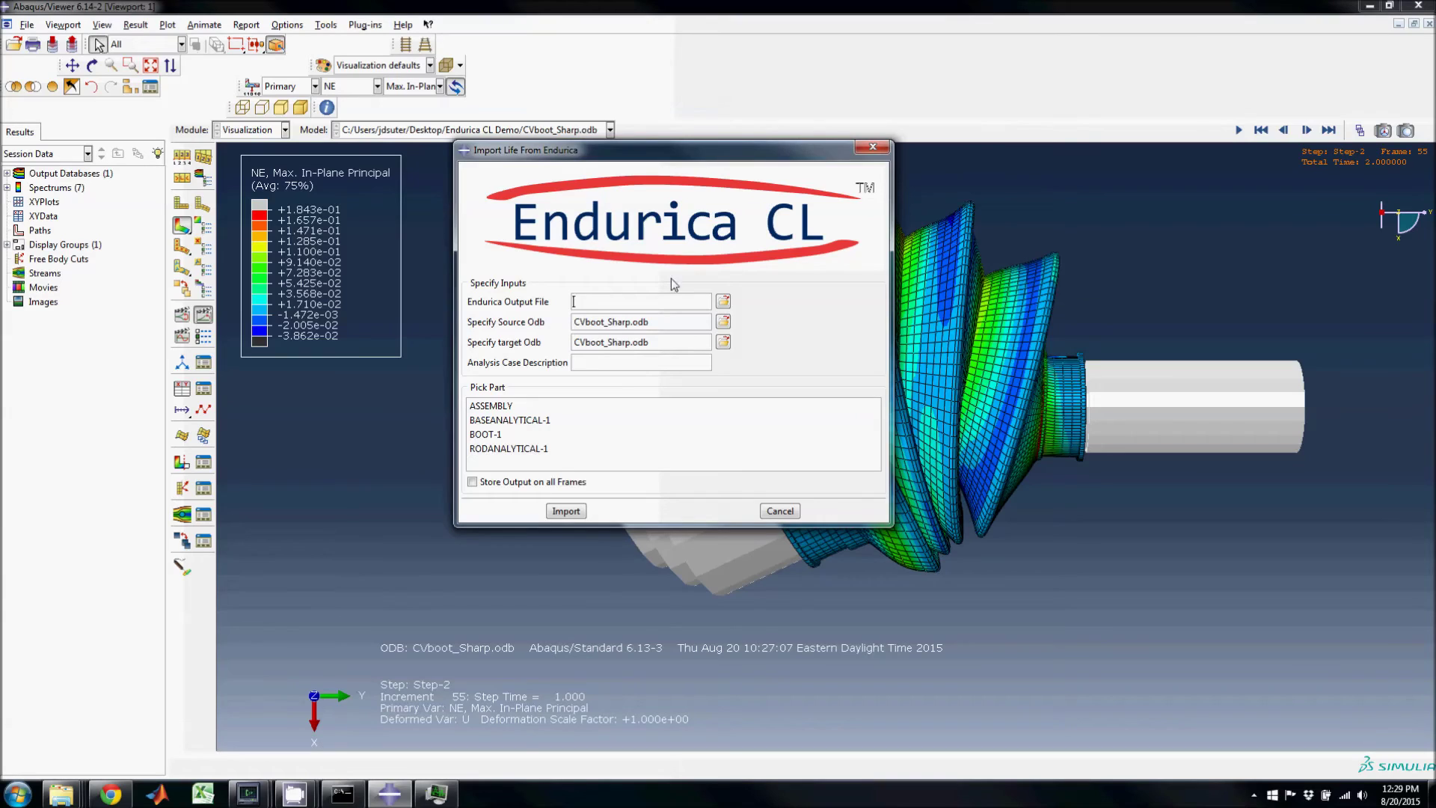
click(724, 303)
click(595, 338)
click(851, 474)
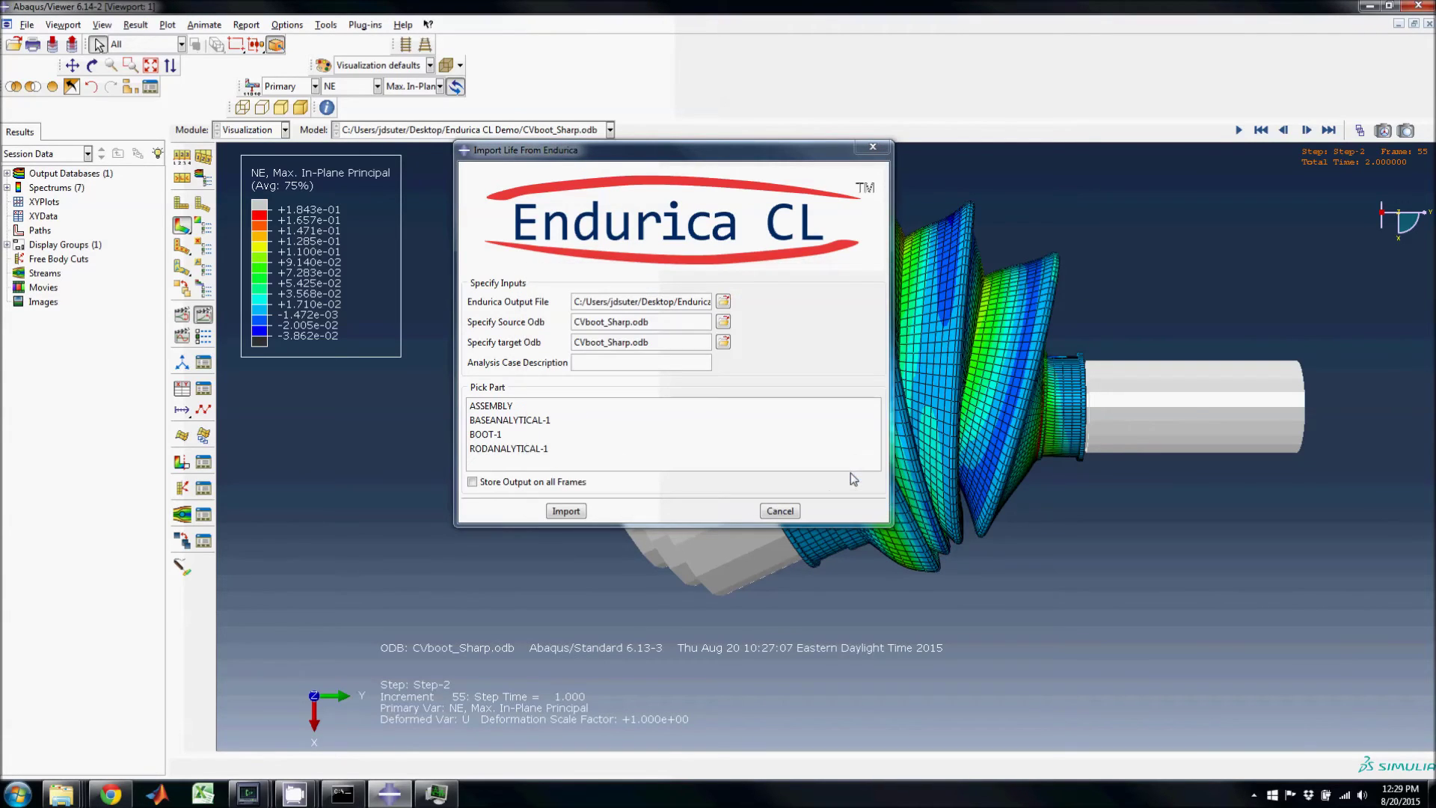
Step: Describe the case as Boot Demo, target part BOOT-1, store output on all frames, and import
click(695, 363)
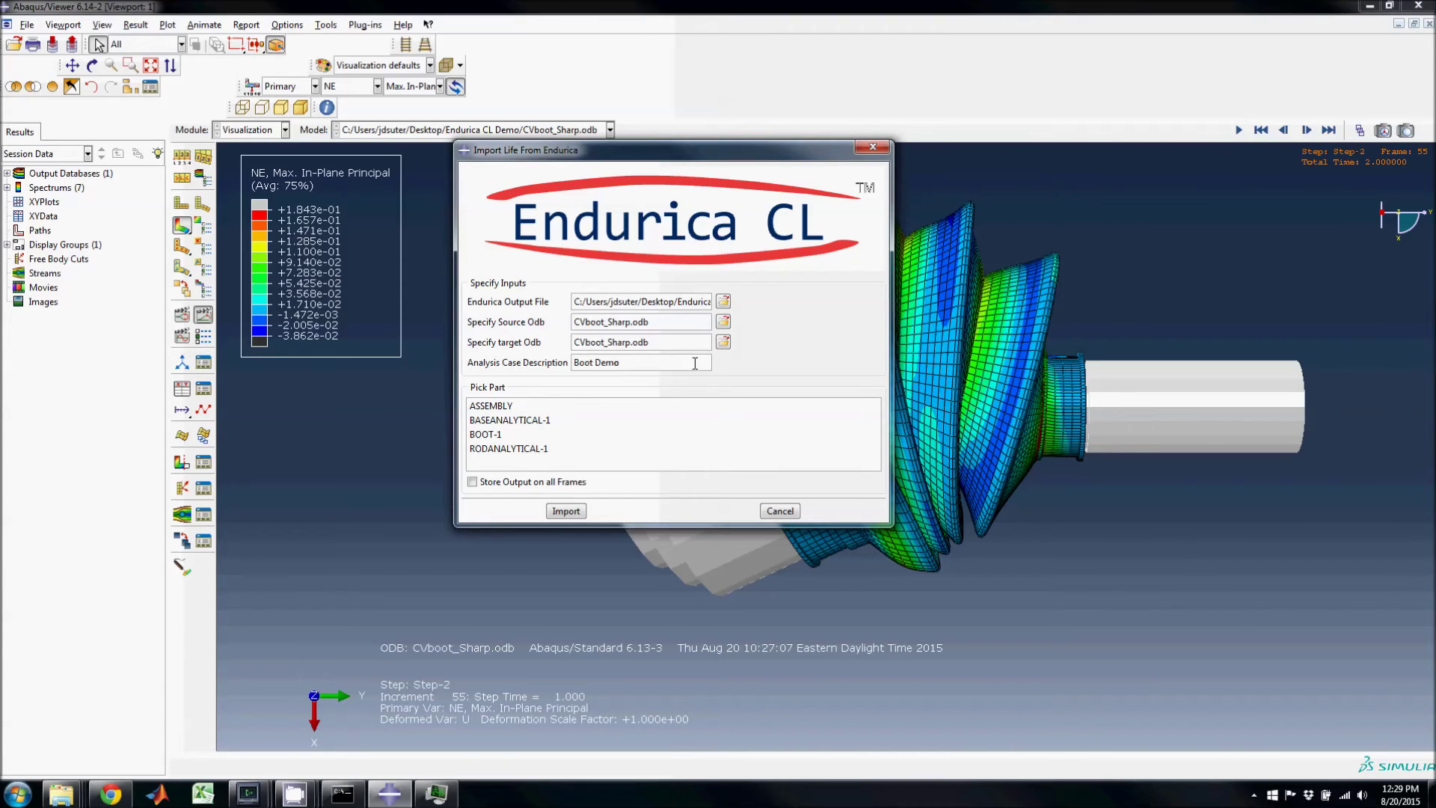
click(500, 435)
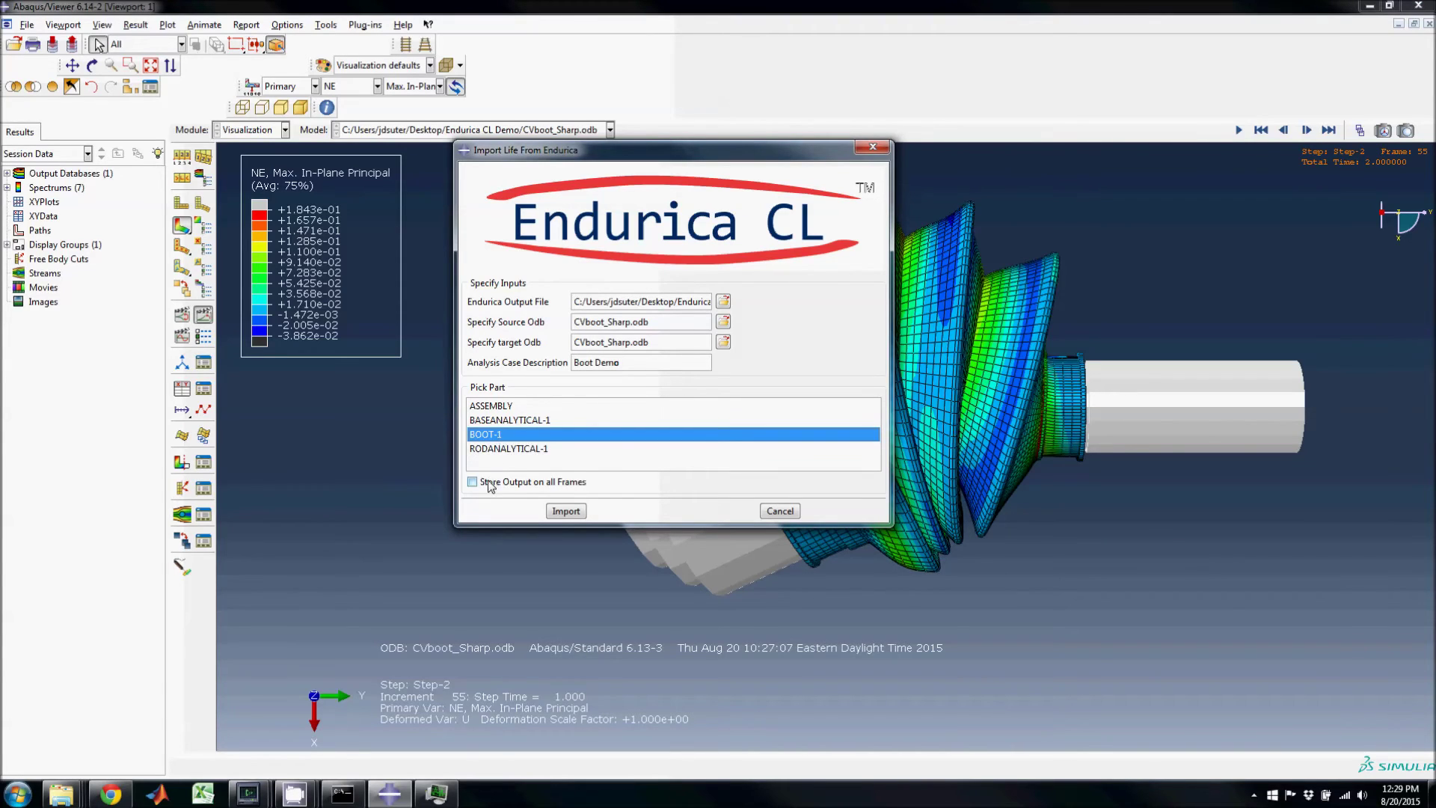
click(489, 482)
click(565, 512)
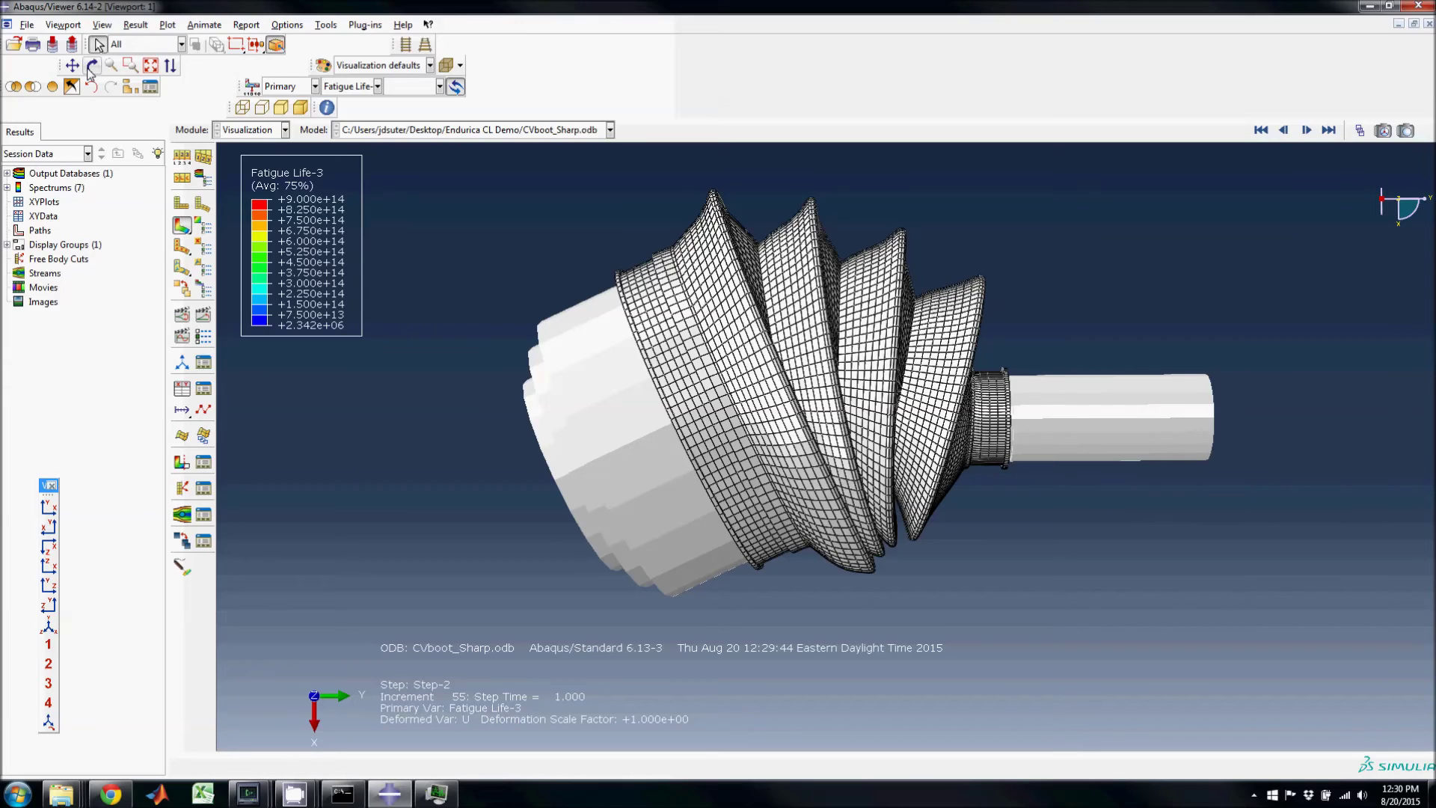
click(326, 25)
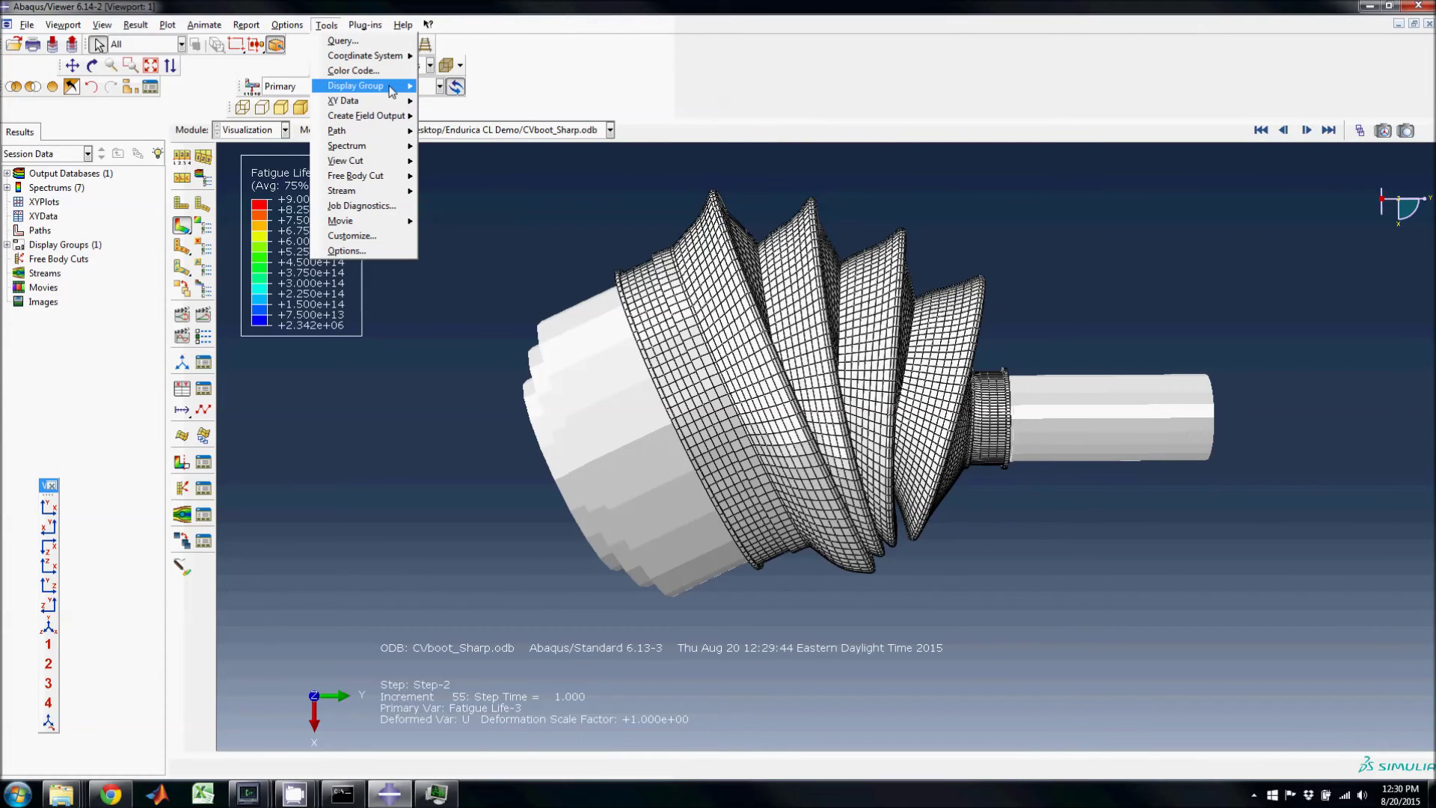
Step: Remove the BOOT-1.SOLIDS elements from display so the fatigue-life contour on the skin strip shows
mouse_move(390, 87)
click(451, 103)
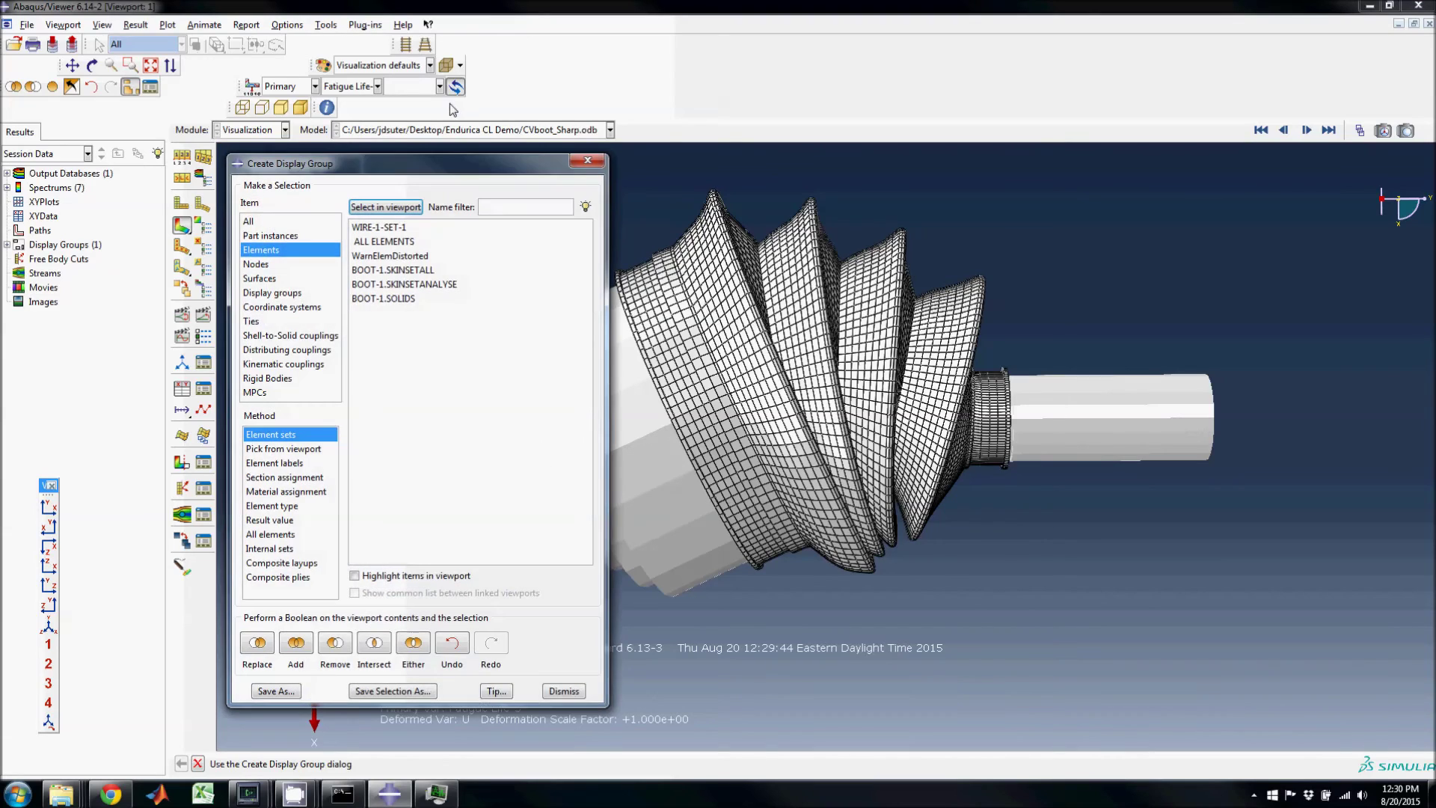
click(402, 297)
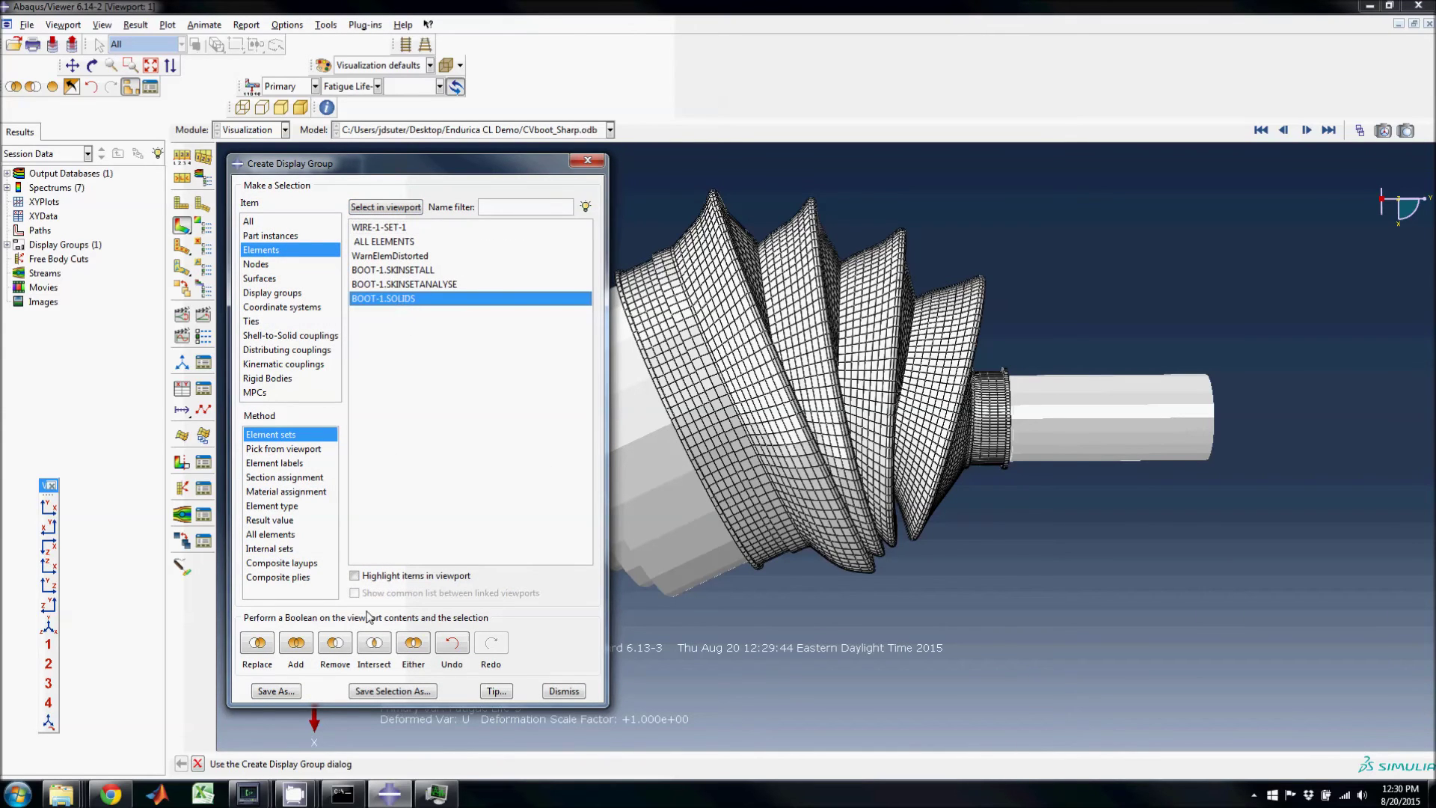
click(335, 642)
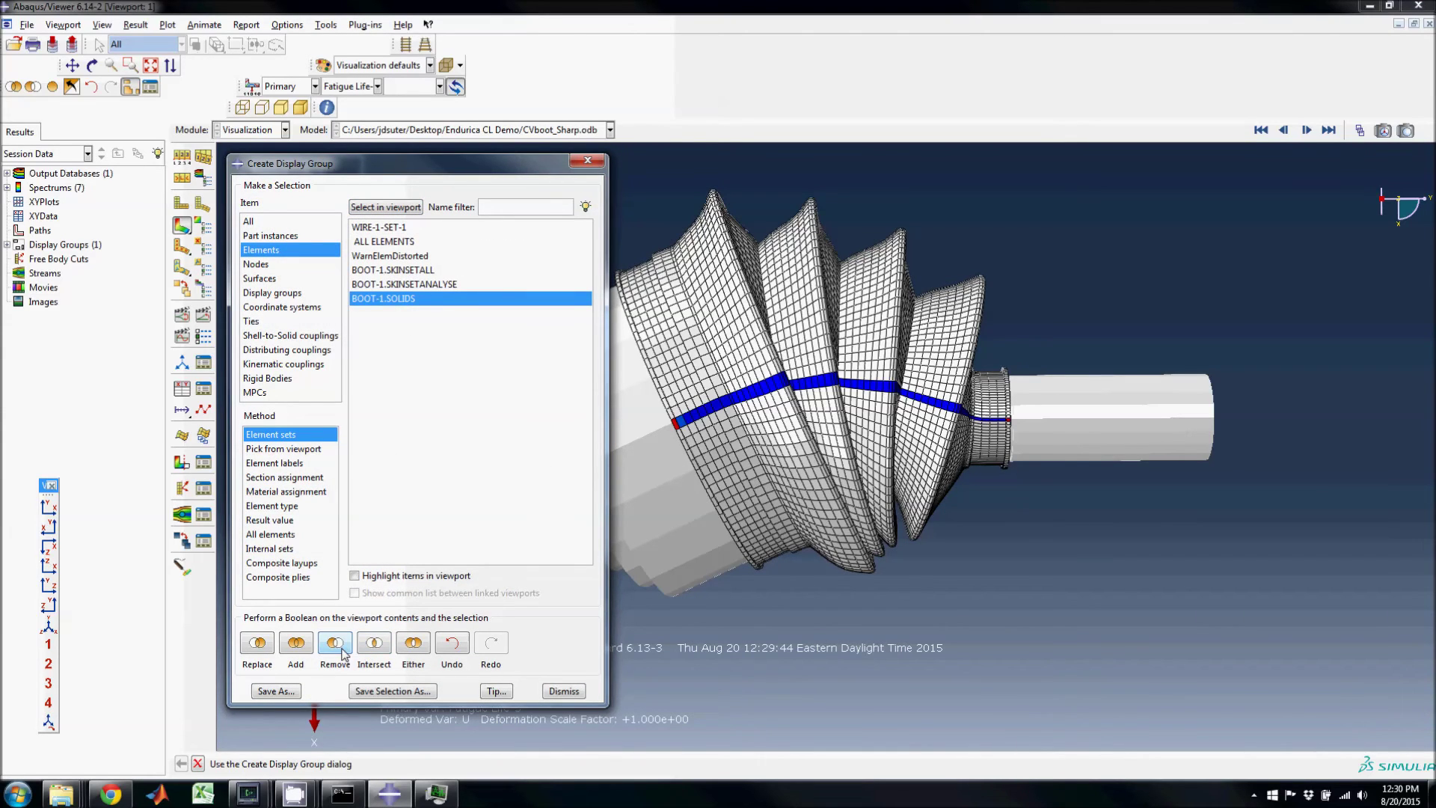
click(565, 692)
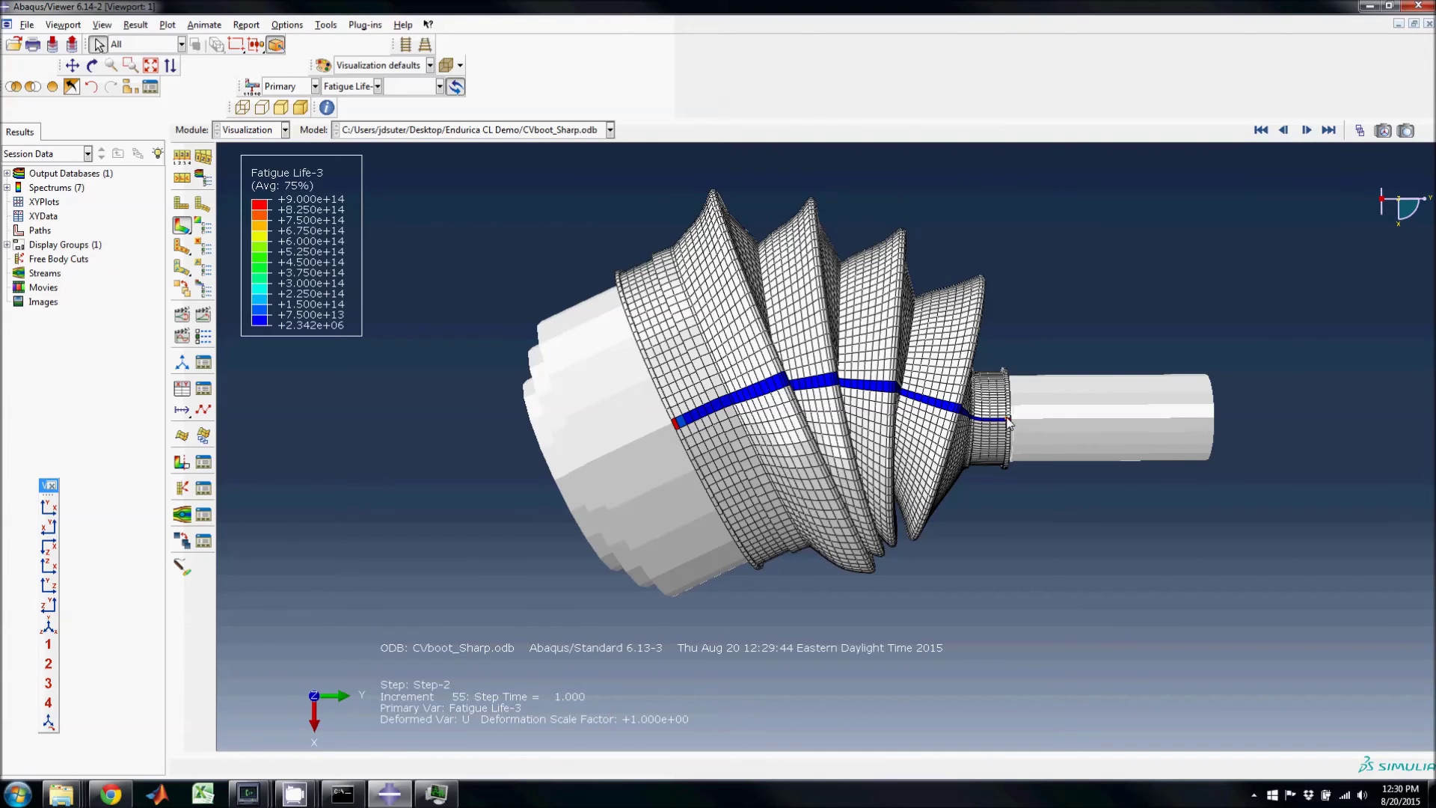
click(203, 226)
Step: Switch the fatigue-life contour intervals to Log and apply them
click(124, 436)
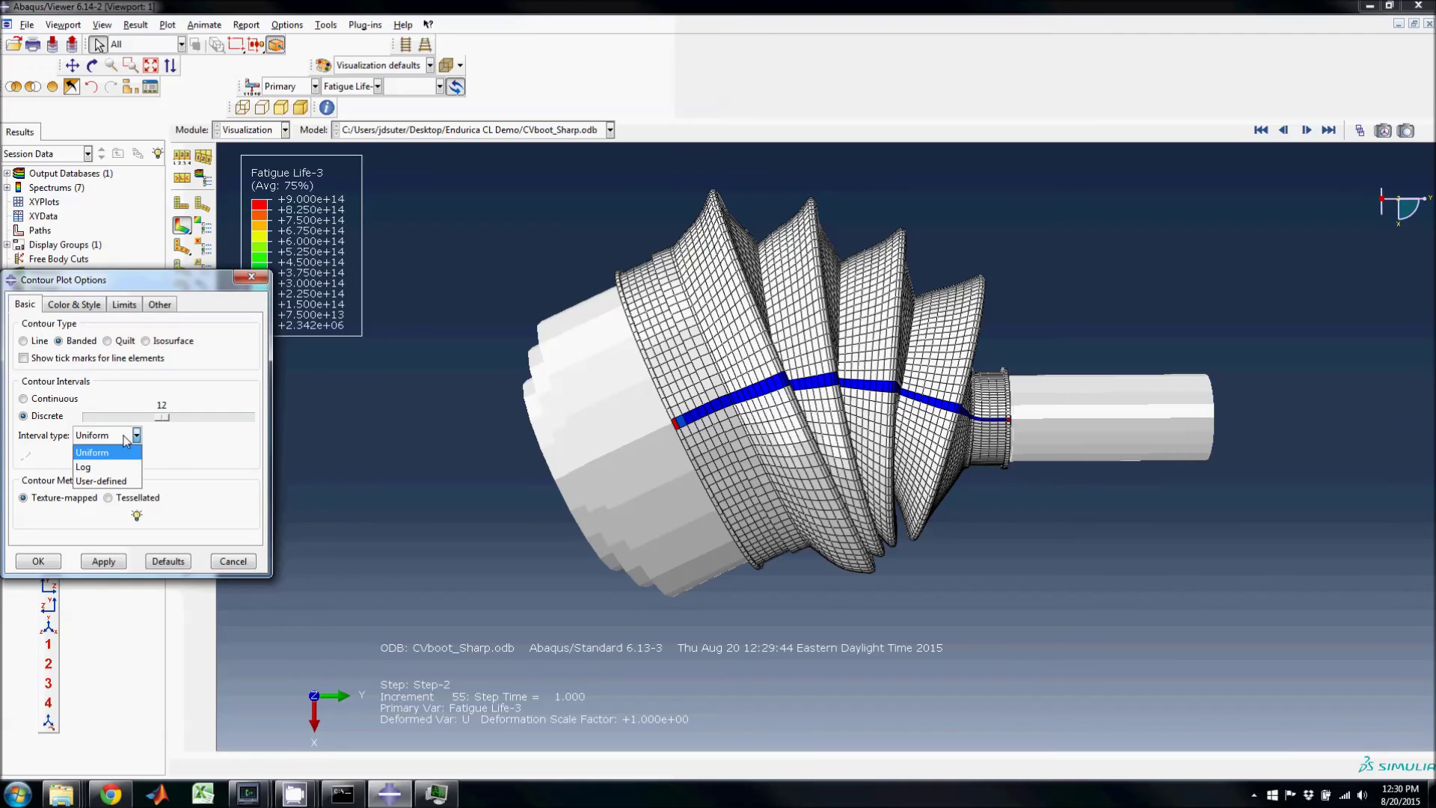
click(118, 467)
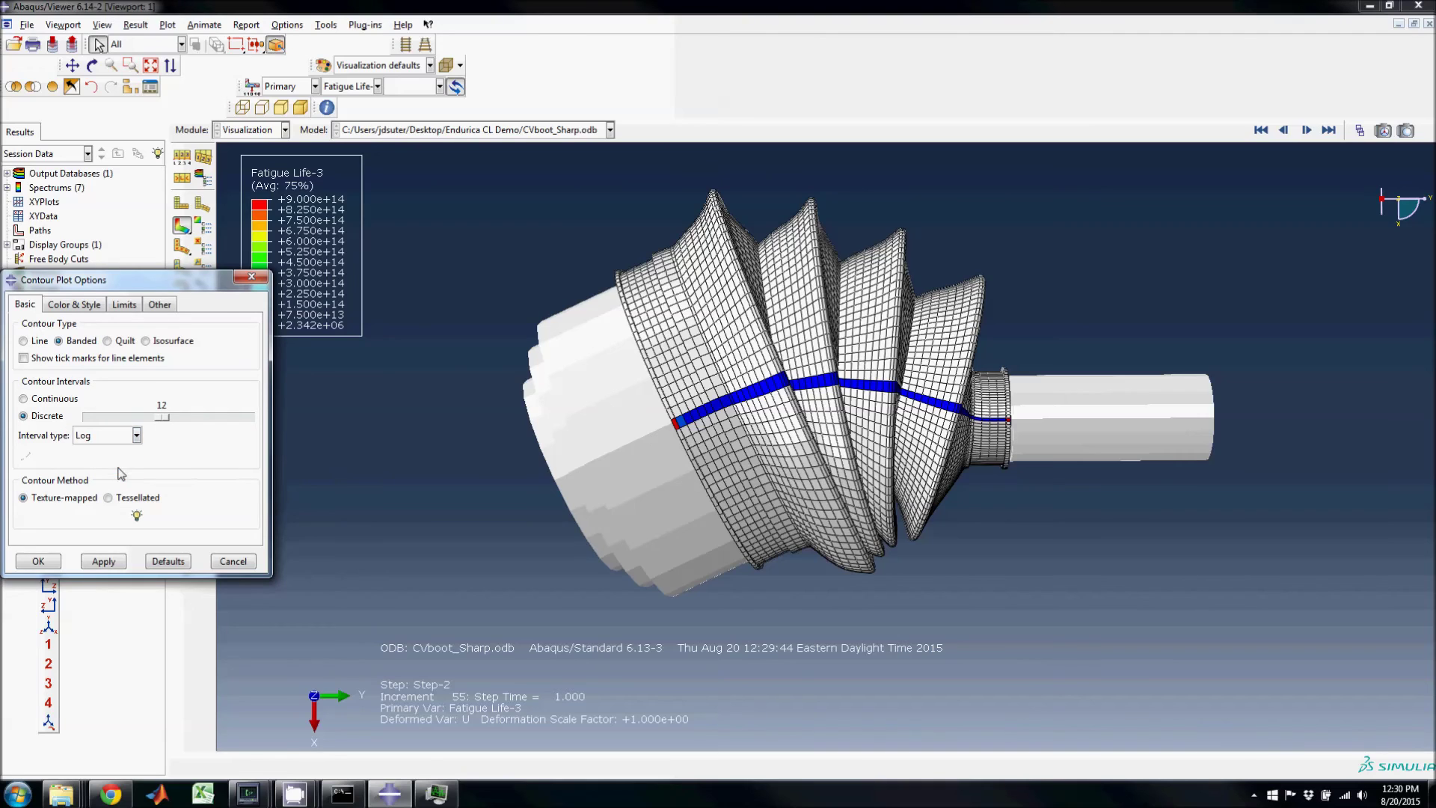
click(102, 563)
Step: Set the contour colour spectrum to Reversed rainbow and close the options
click(92, 306)
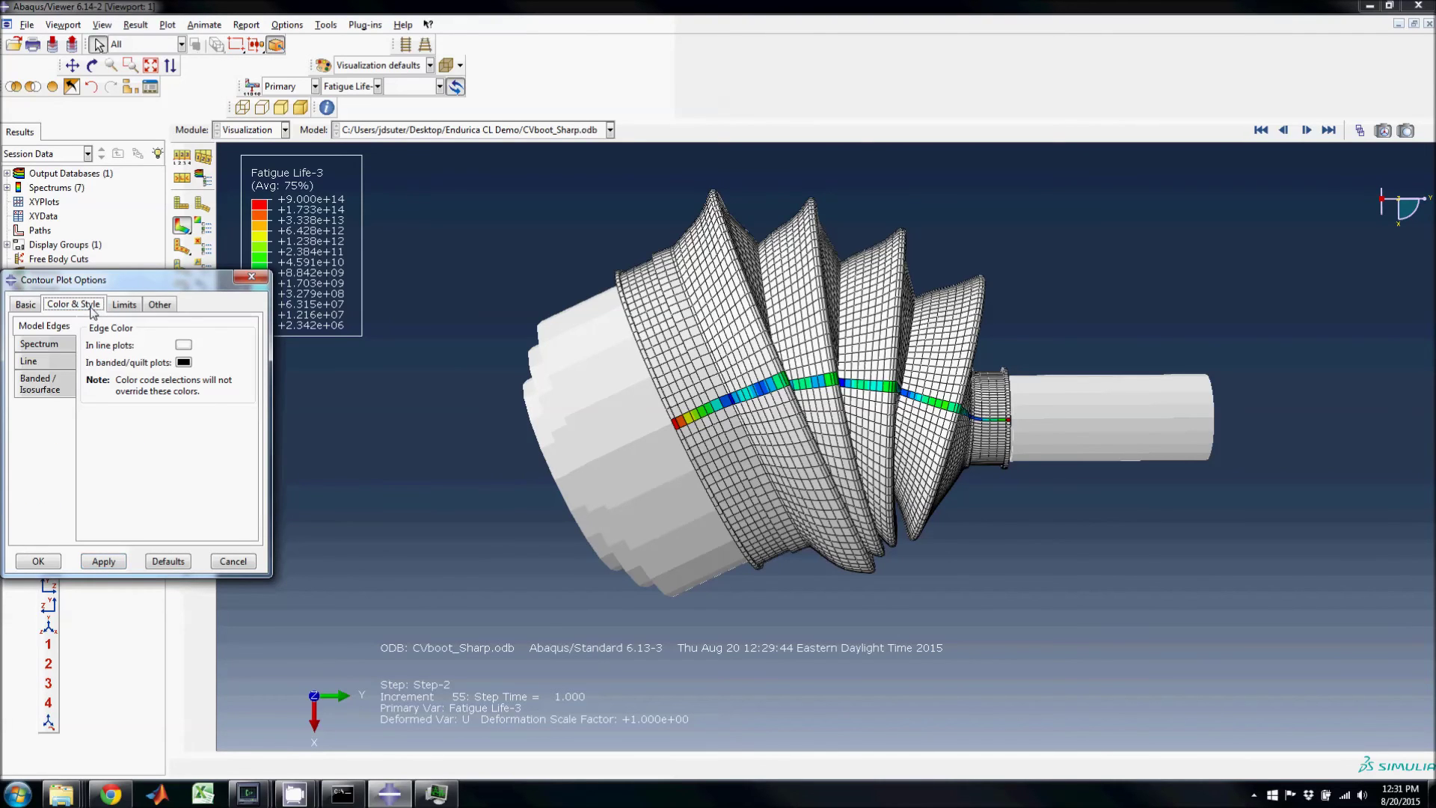
click(60, 348)
click(163, 348)
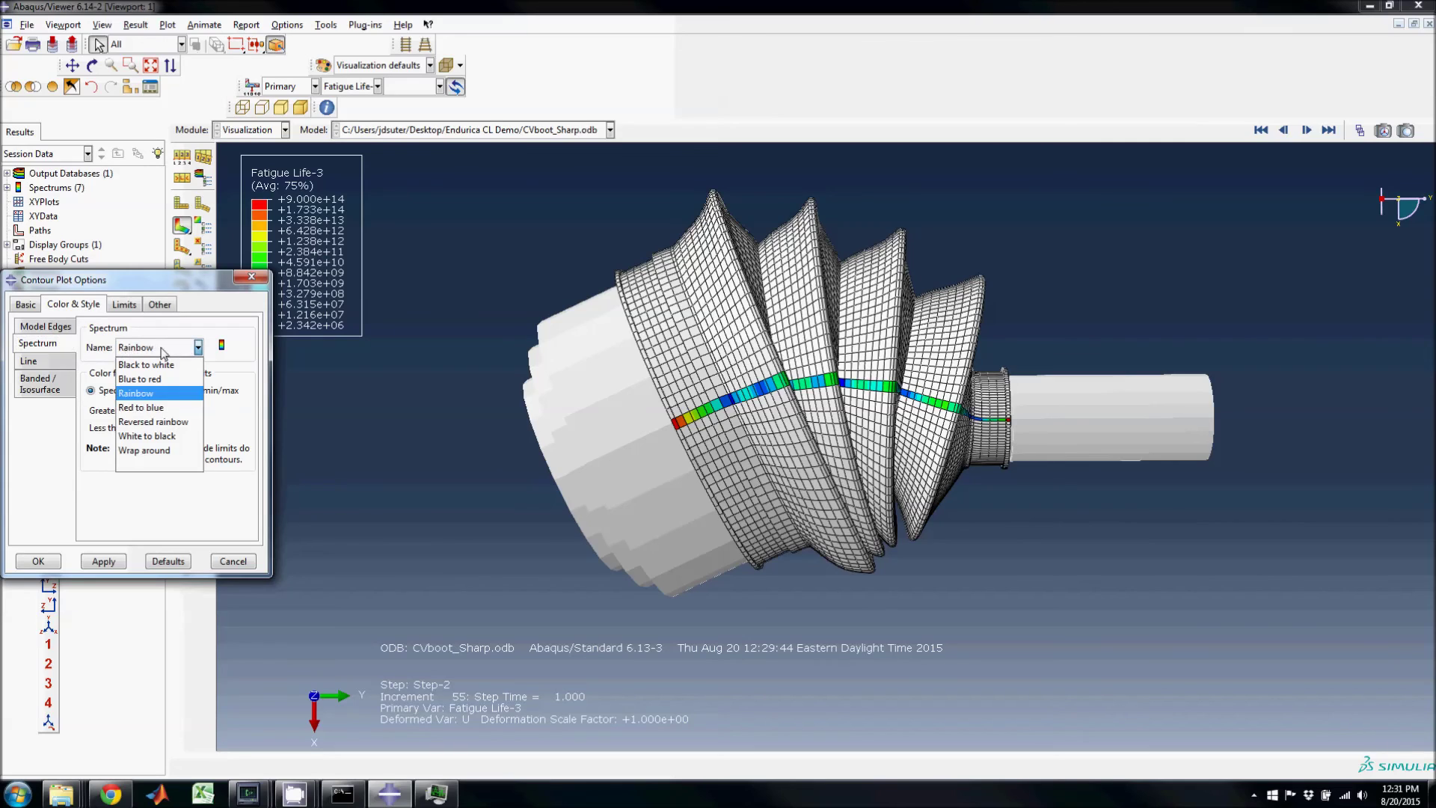
click(154, 422)
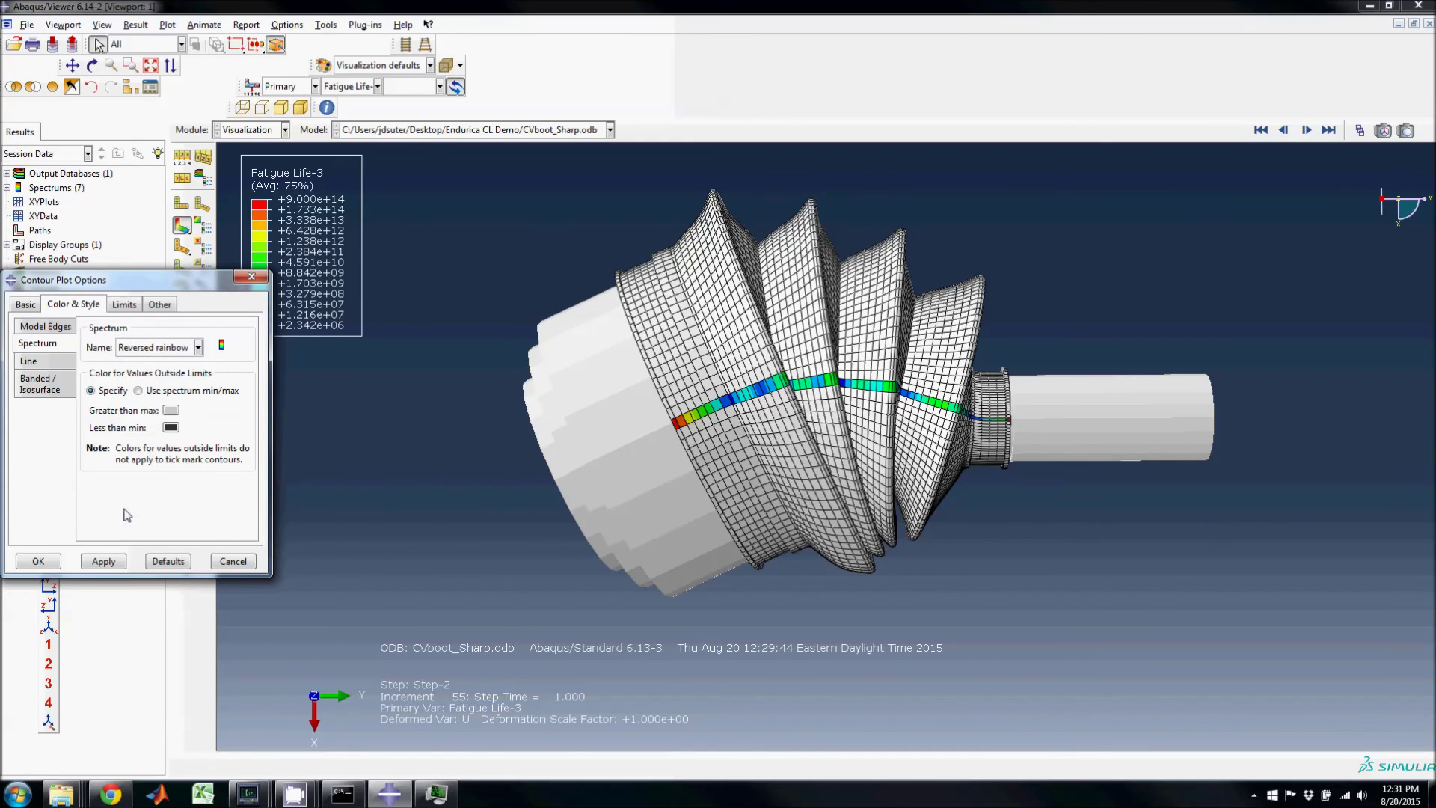
click(57, 567)
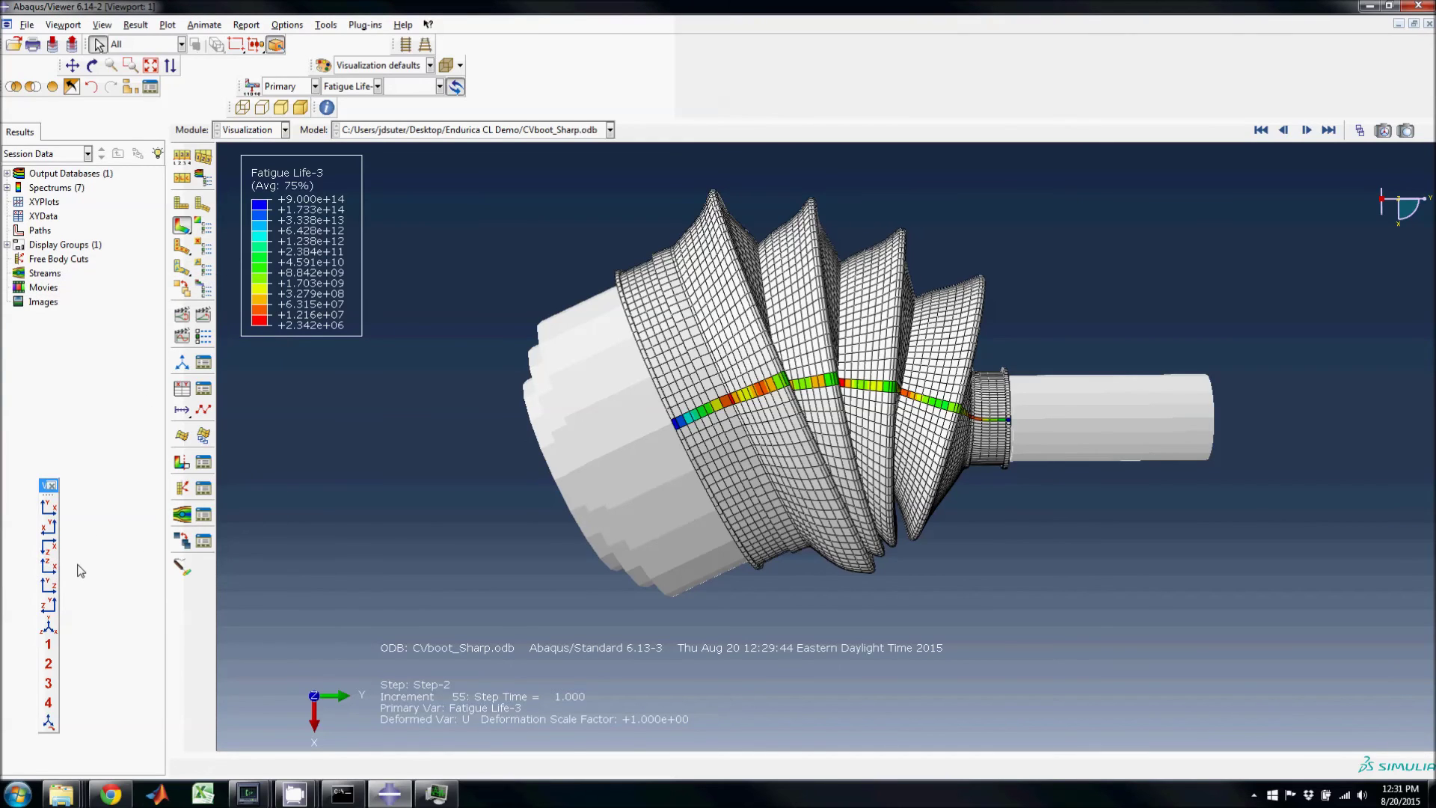
Step: Play and stop the Fatigue Life-3 animation, then rotate the boot to face its discs and zoom in on the strip
click(204, 320)
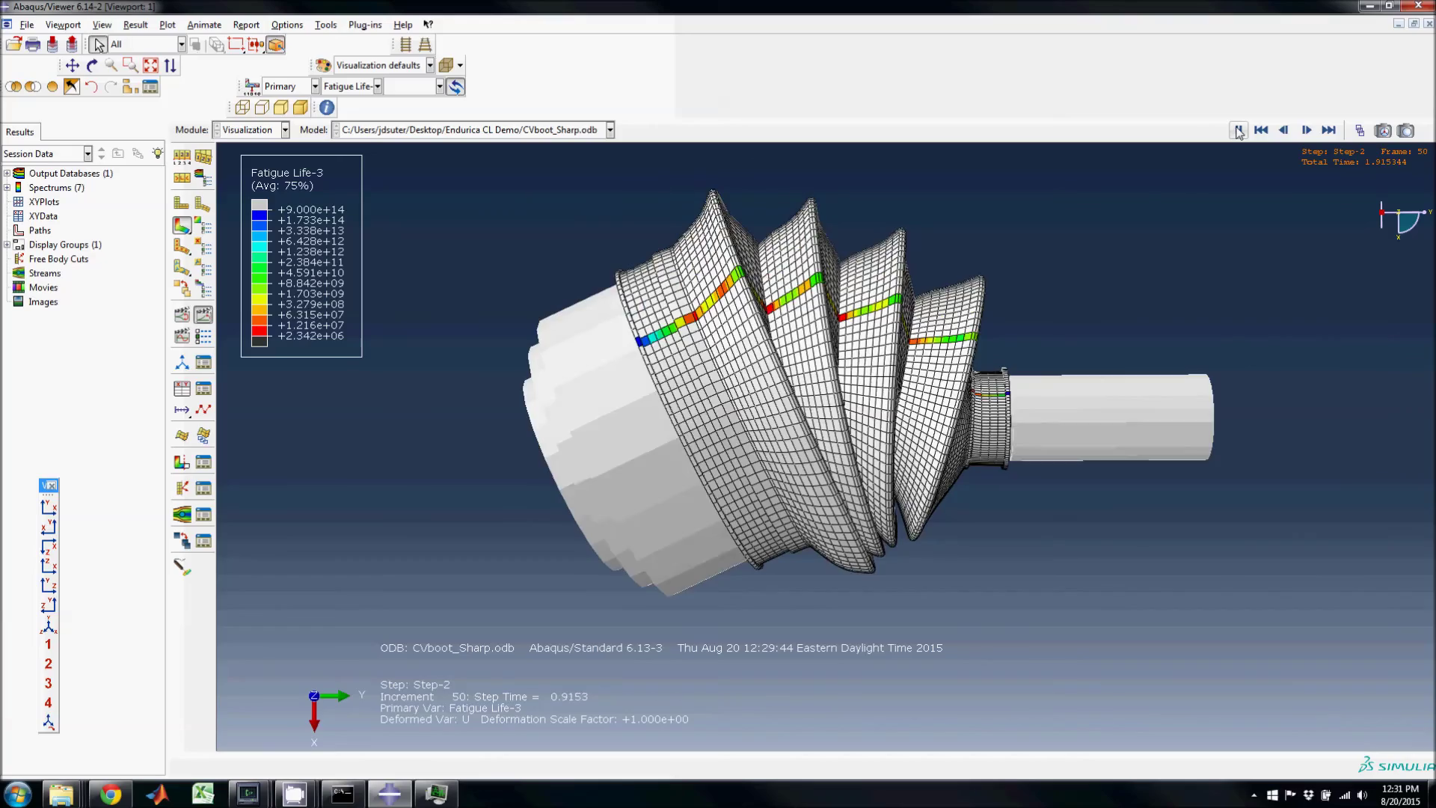
click(1239, 130)
ctrl+alt+drag(926, 458, 851, 455)
scroll(845, 448, down, 8)
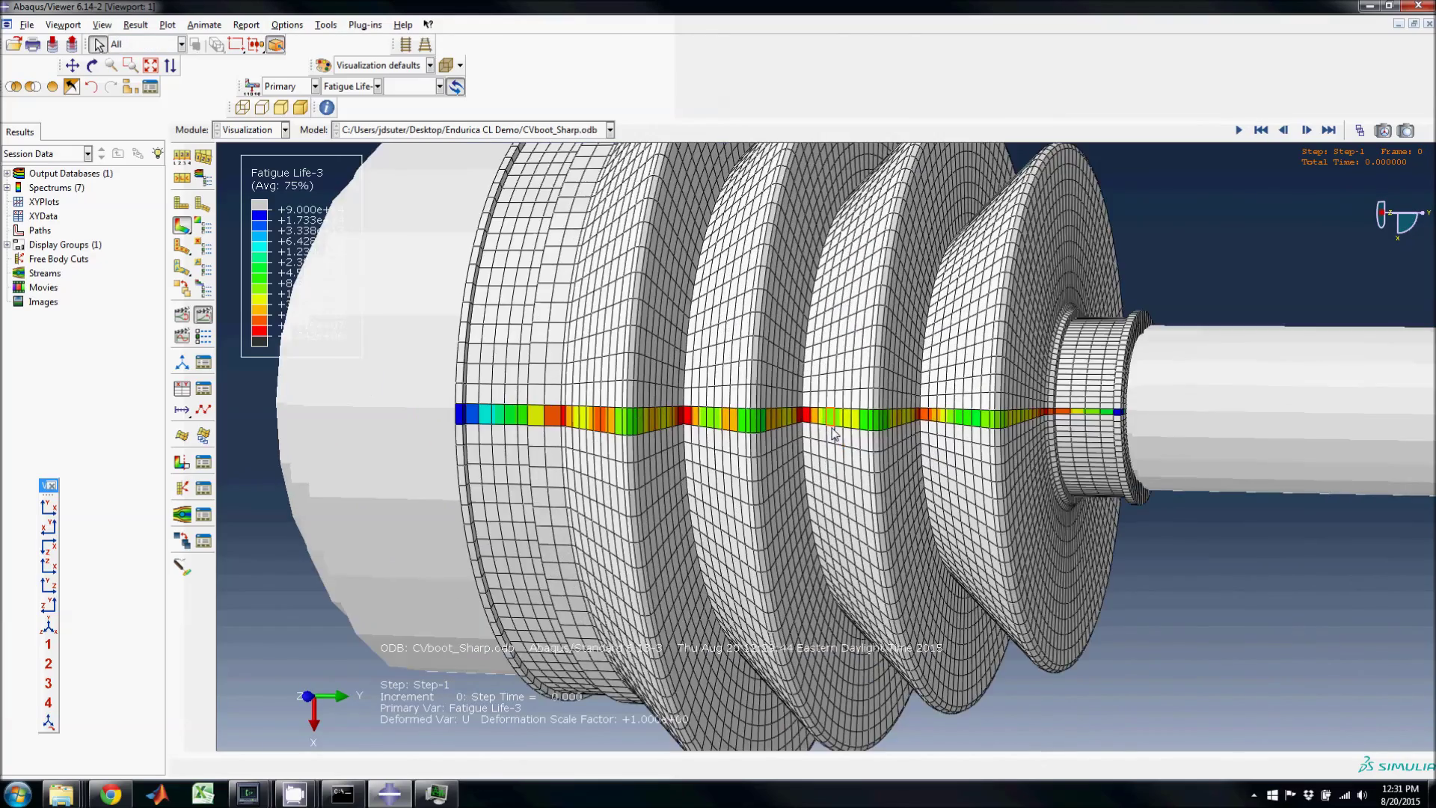